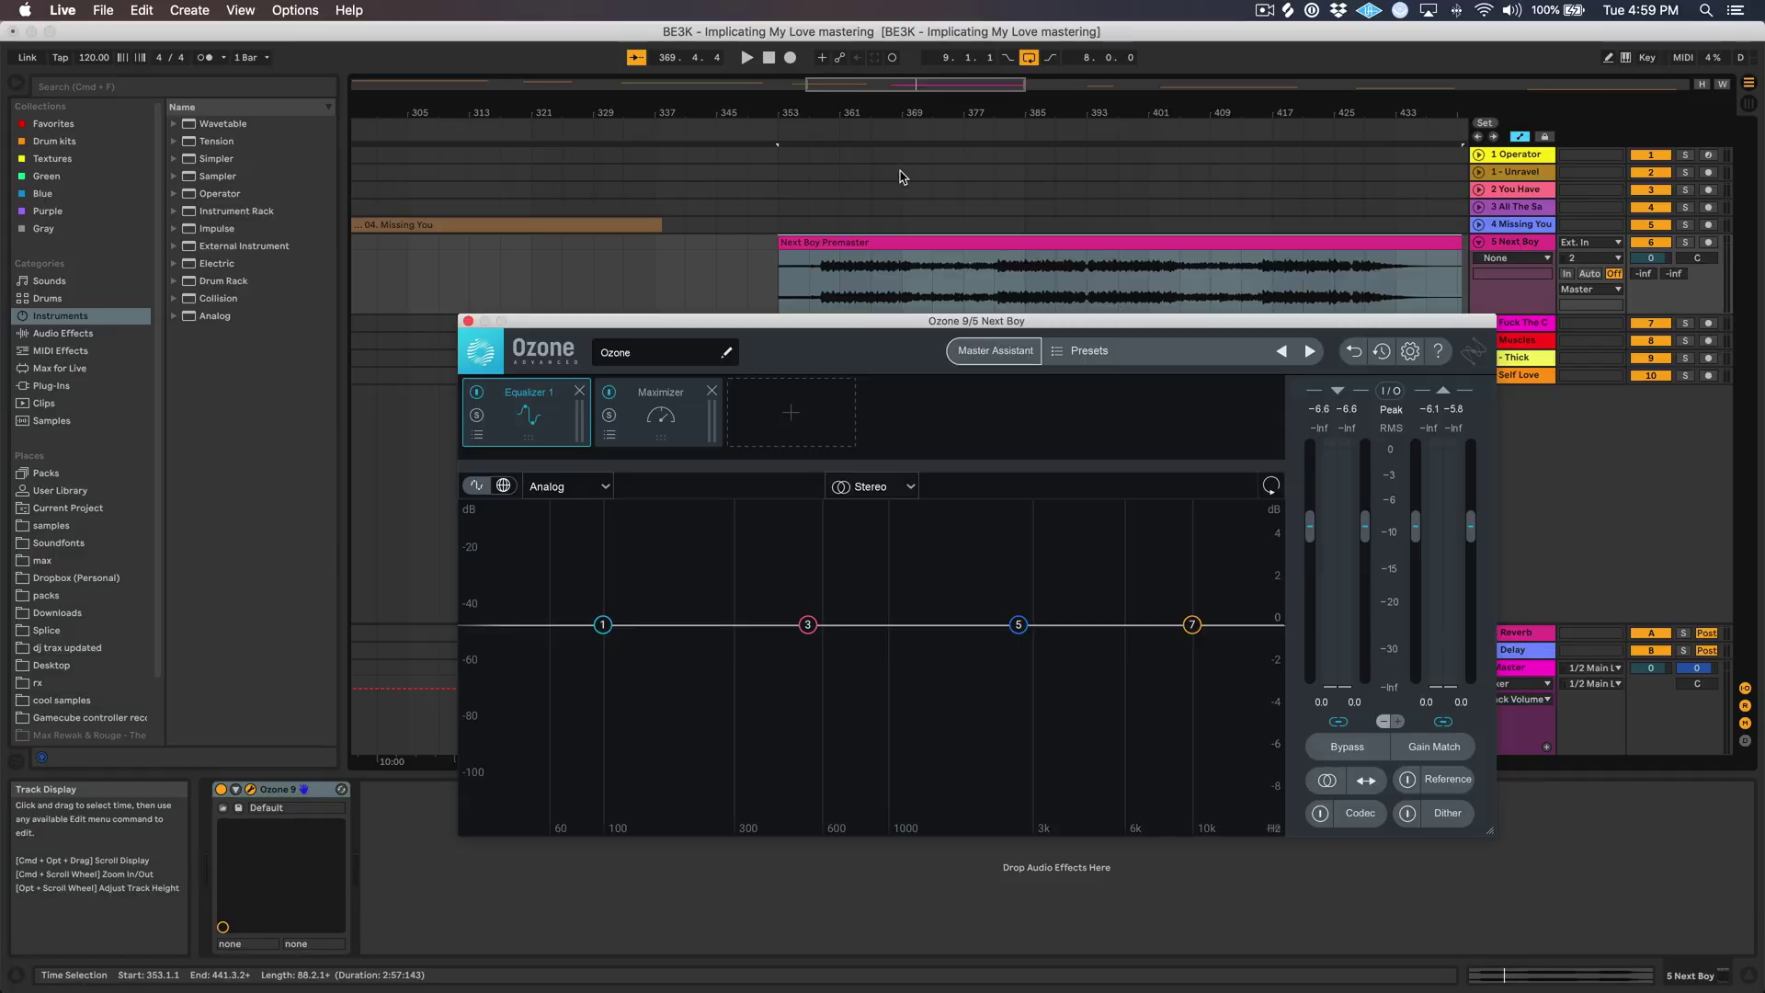
Add "KW - Deech x Munguugnum - Hotline - She Spells Doom remix - M2 9 27 19.wav" as a reference track in Ozone
scroll(901, 193, right, 5)
double_click(898, 105)
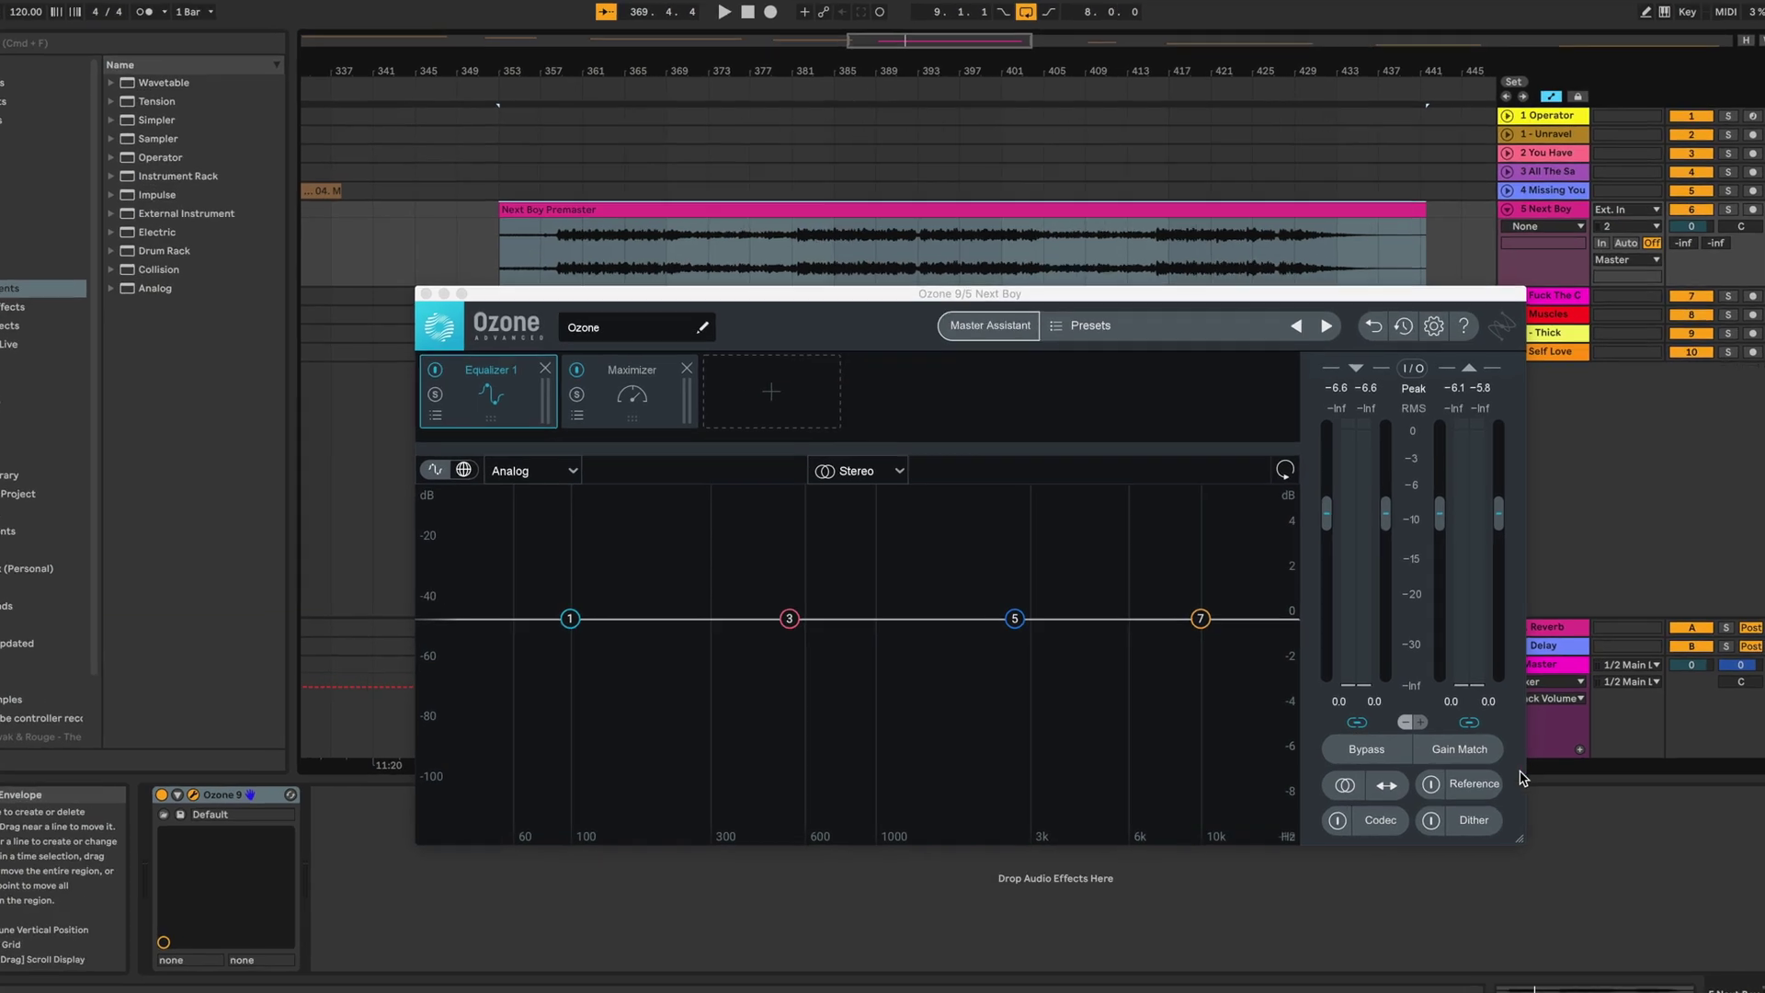
click(1450, 778)
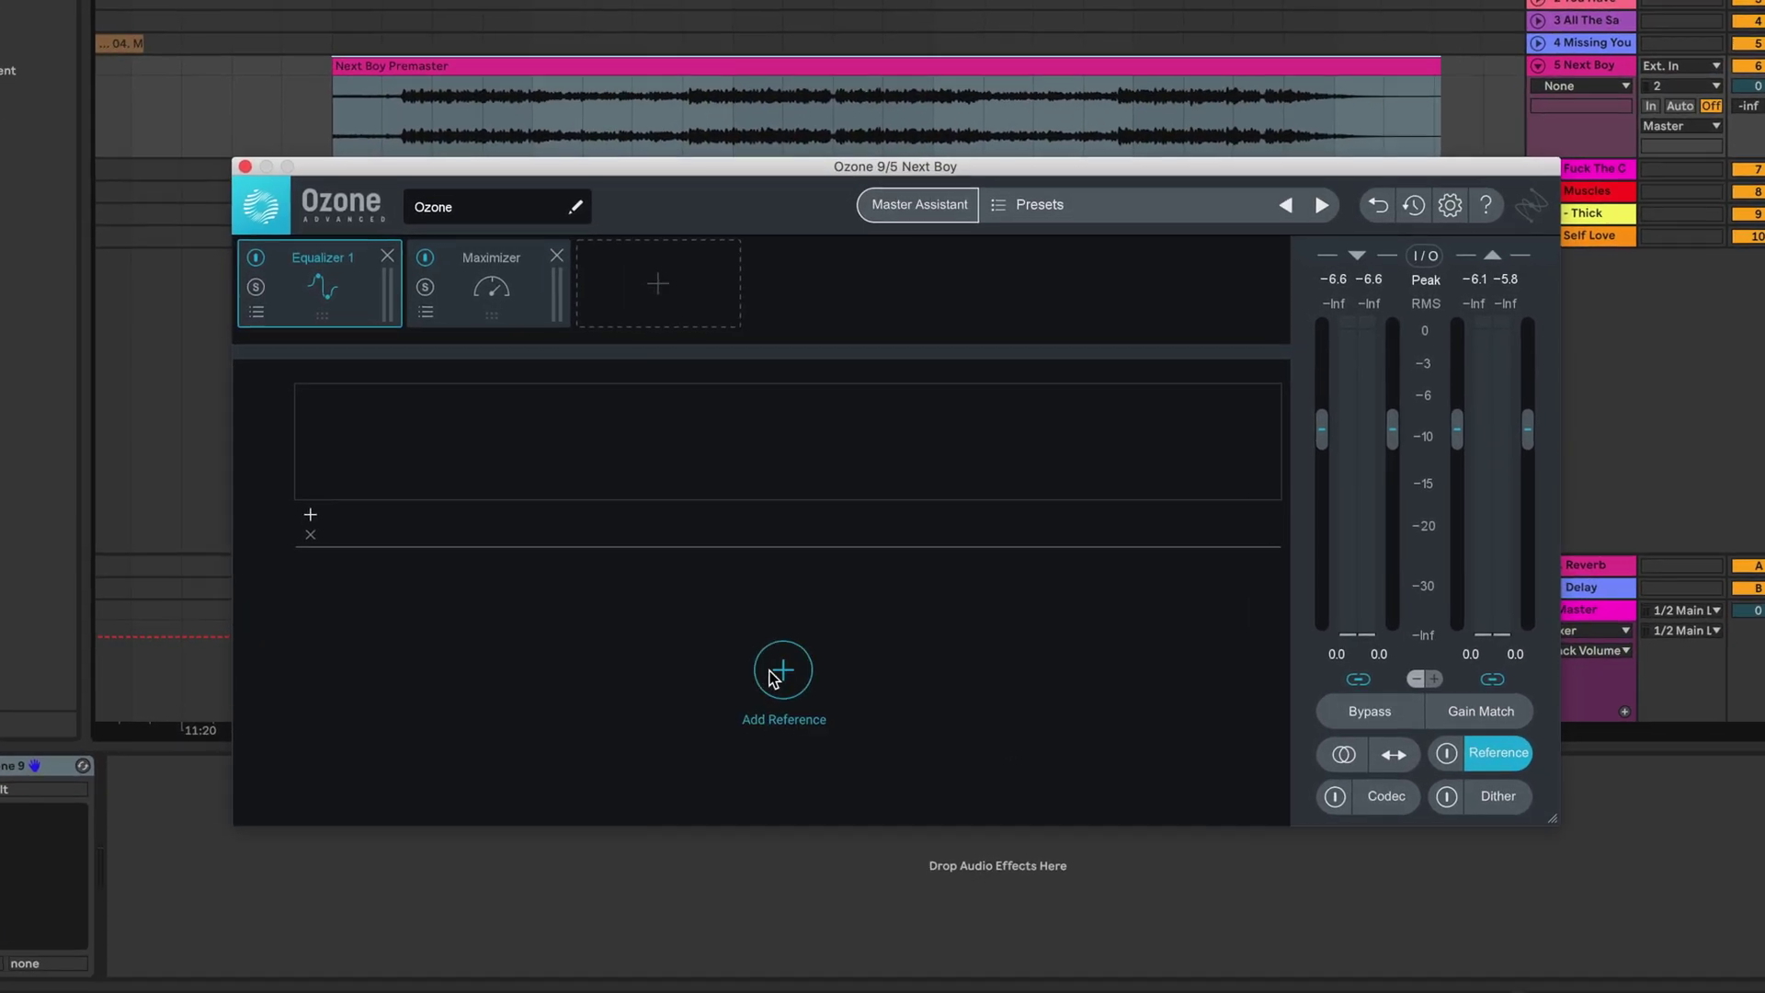
click(846, 696)
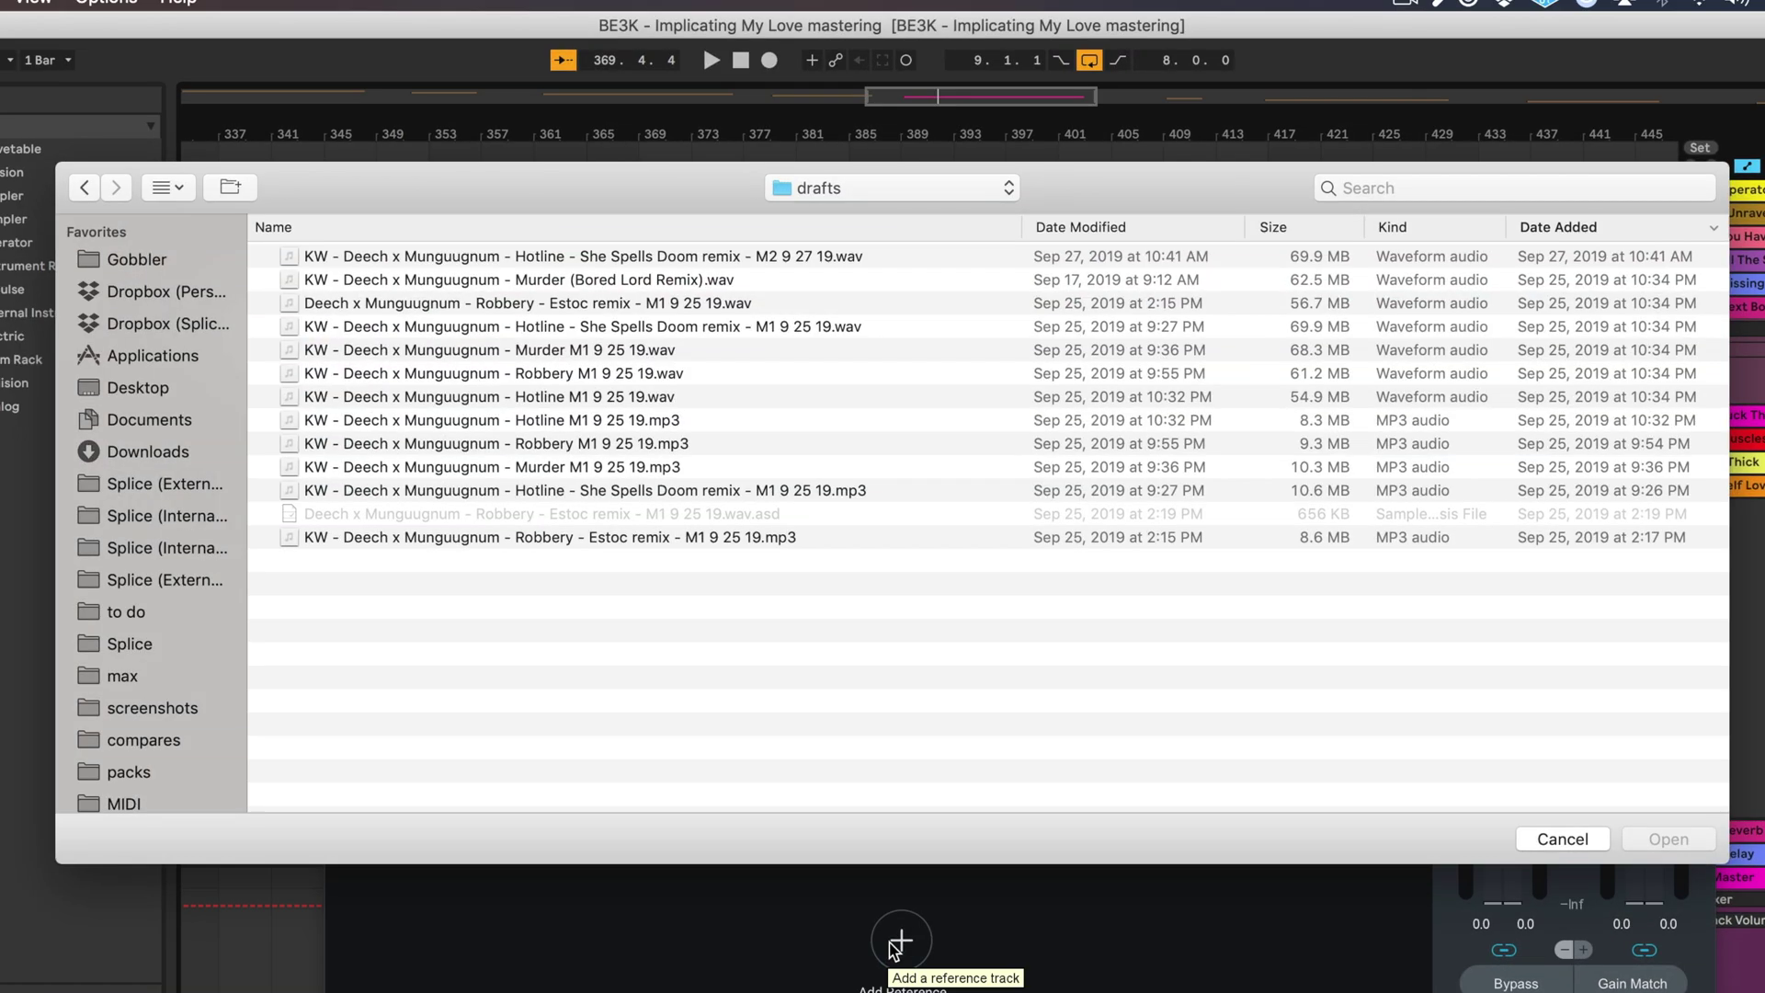
double_click(596, 252)
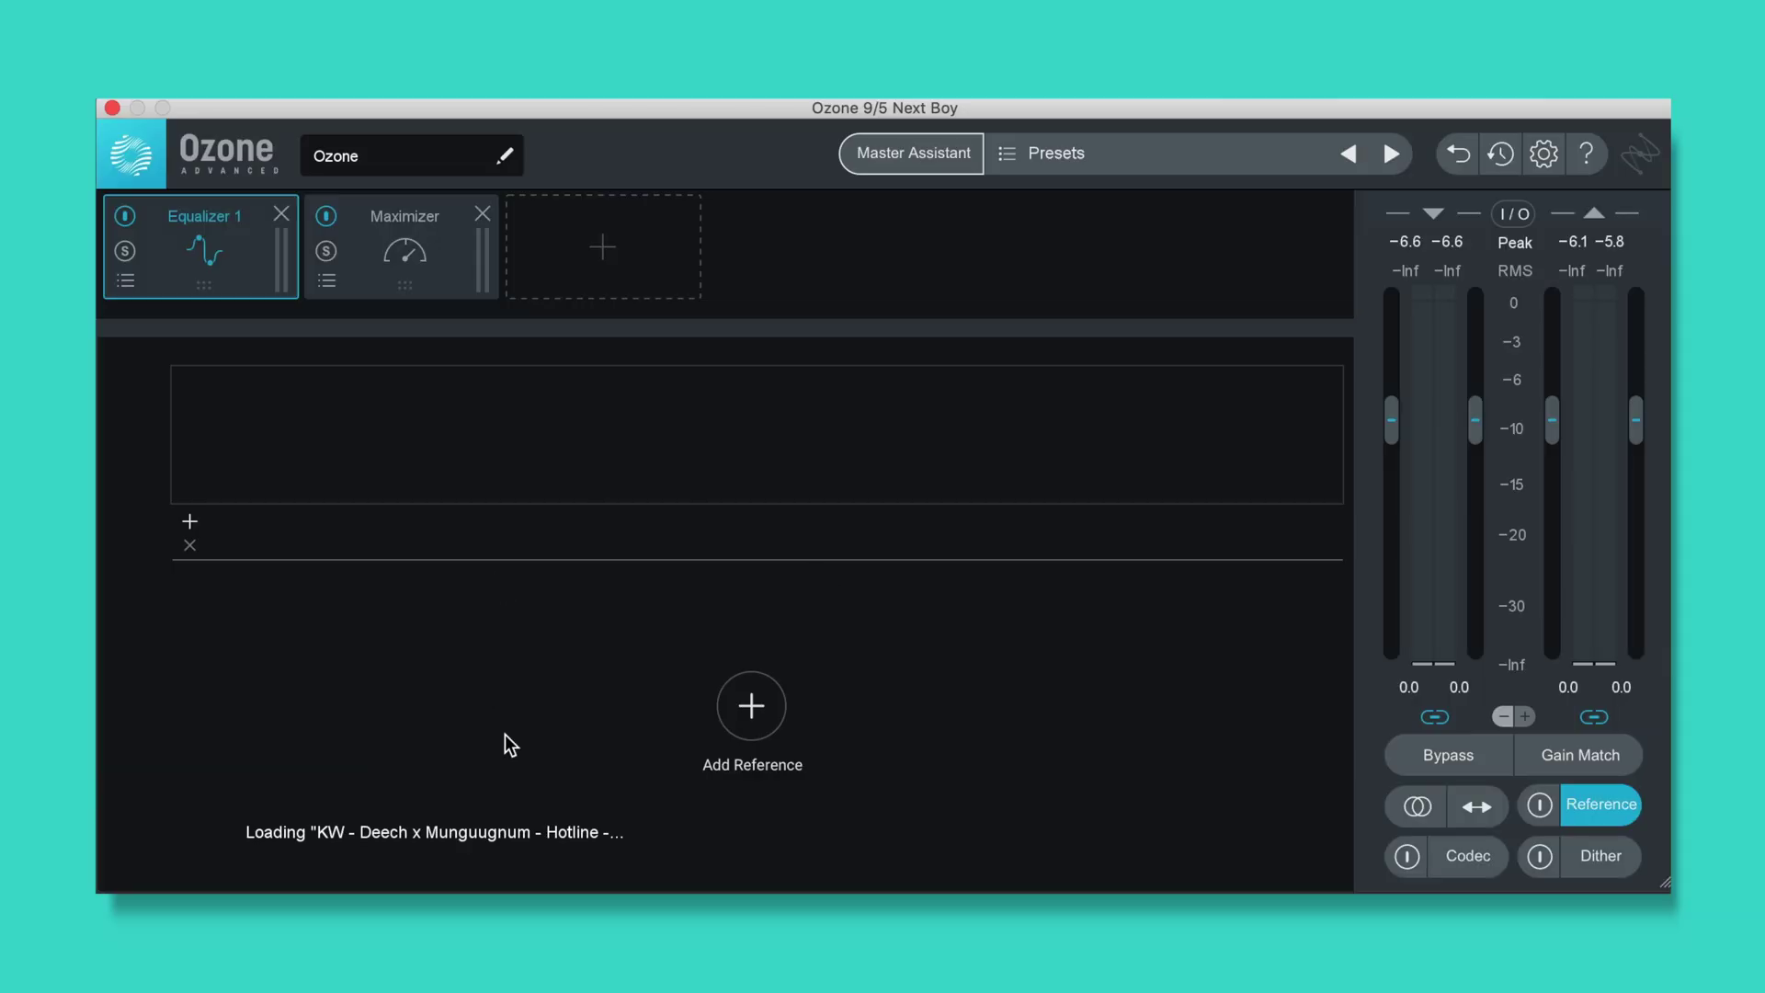
Run Master Assistant with Modern modules, loudness and EQ from the loaded reference, and Streaming destination, playing the track for analysis
click(890, 153)
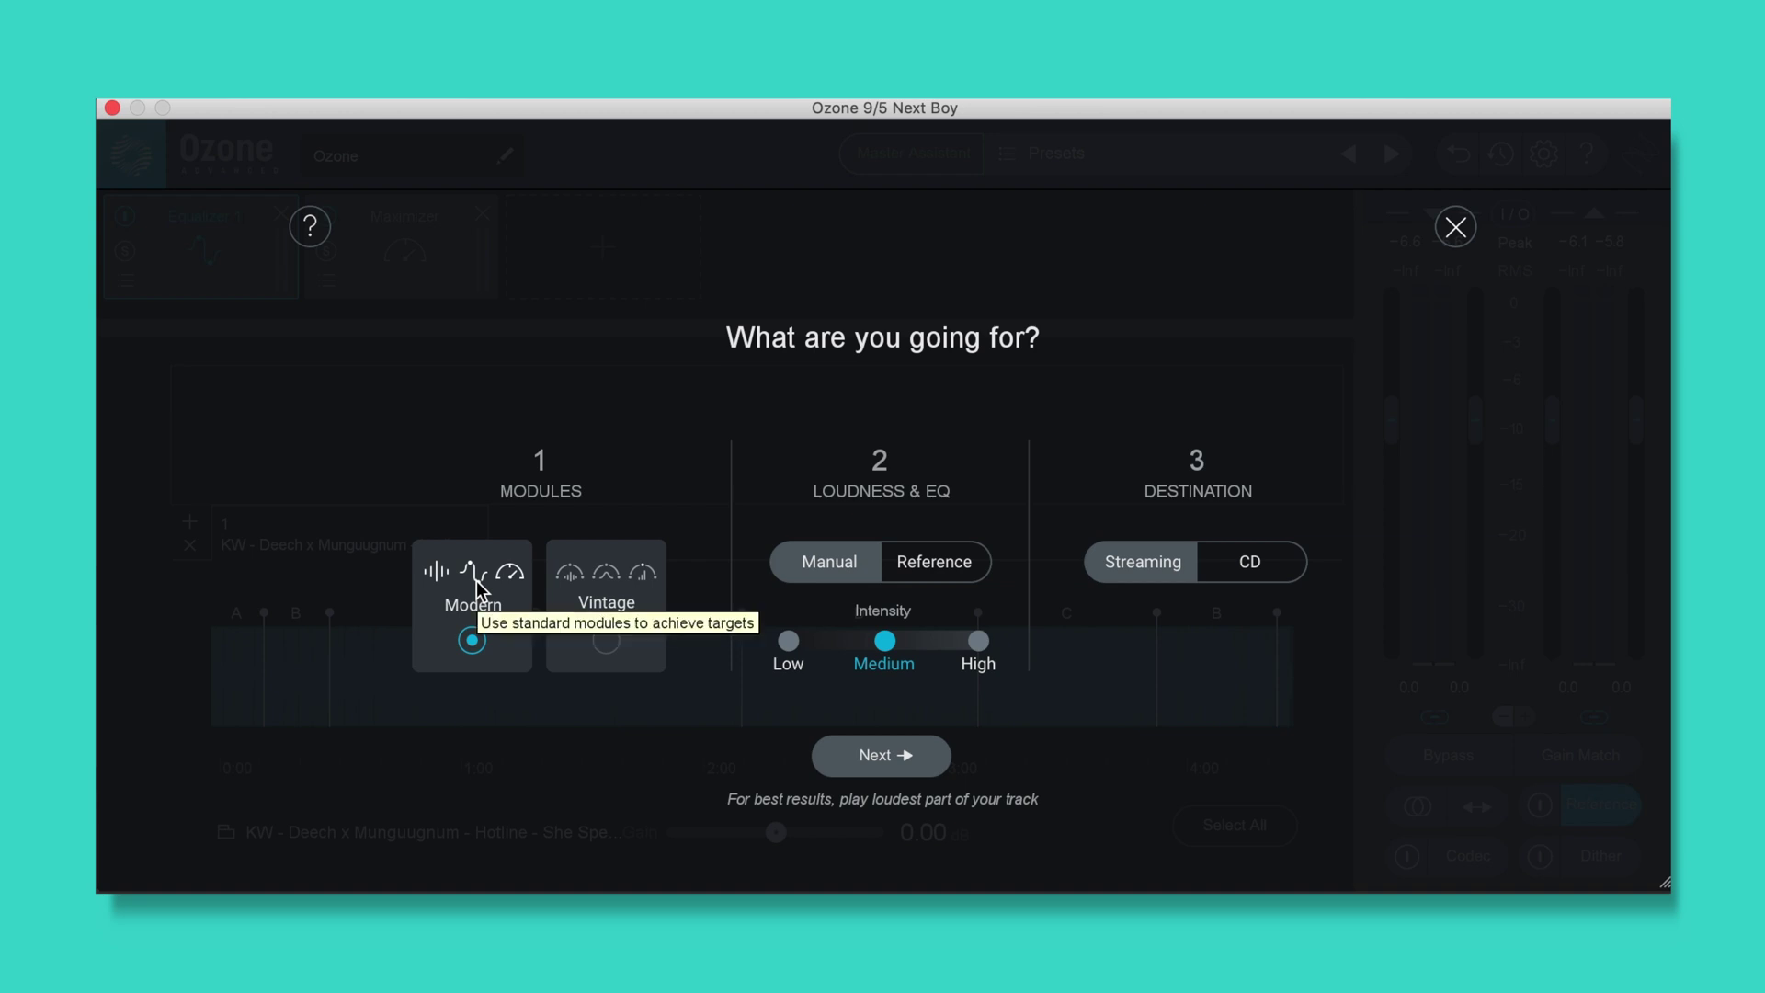
click(924, 563)
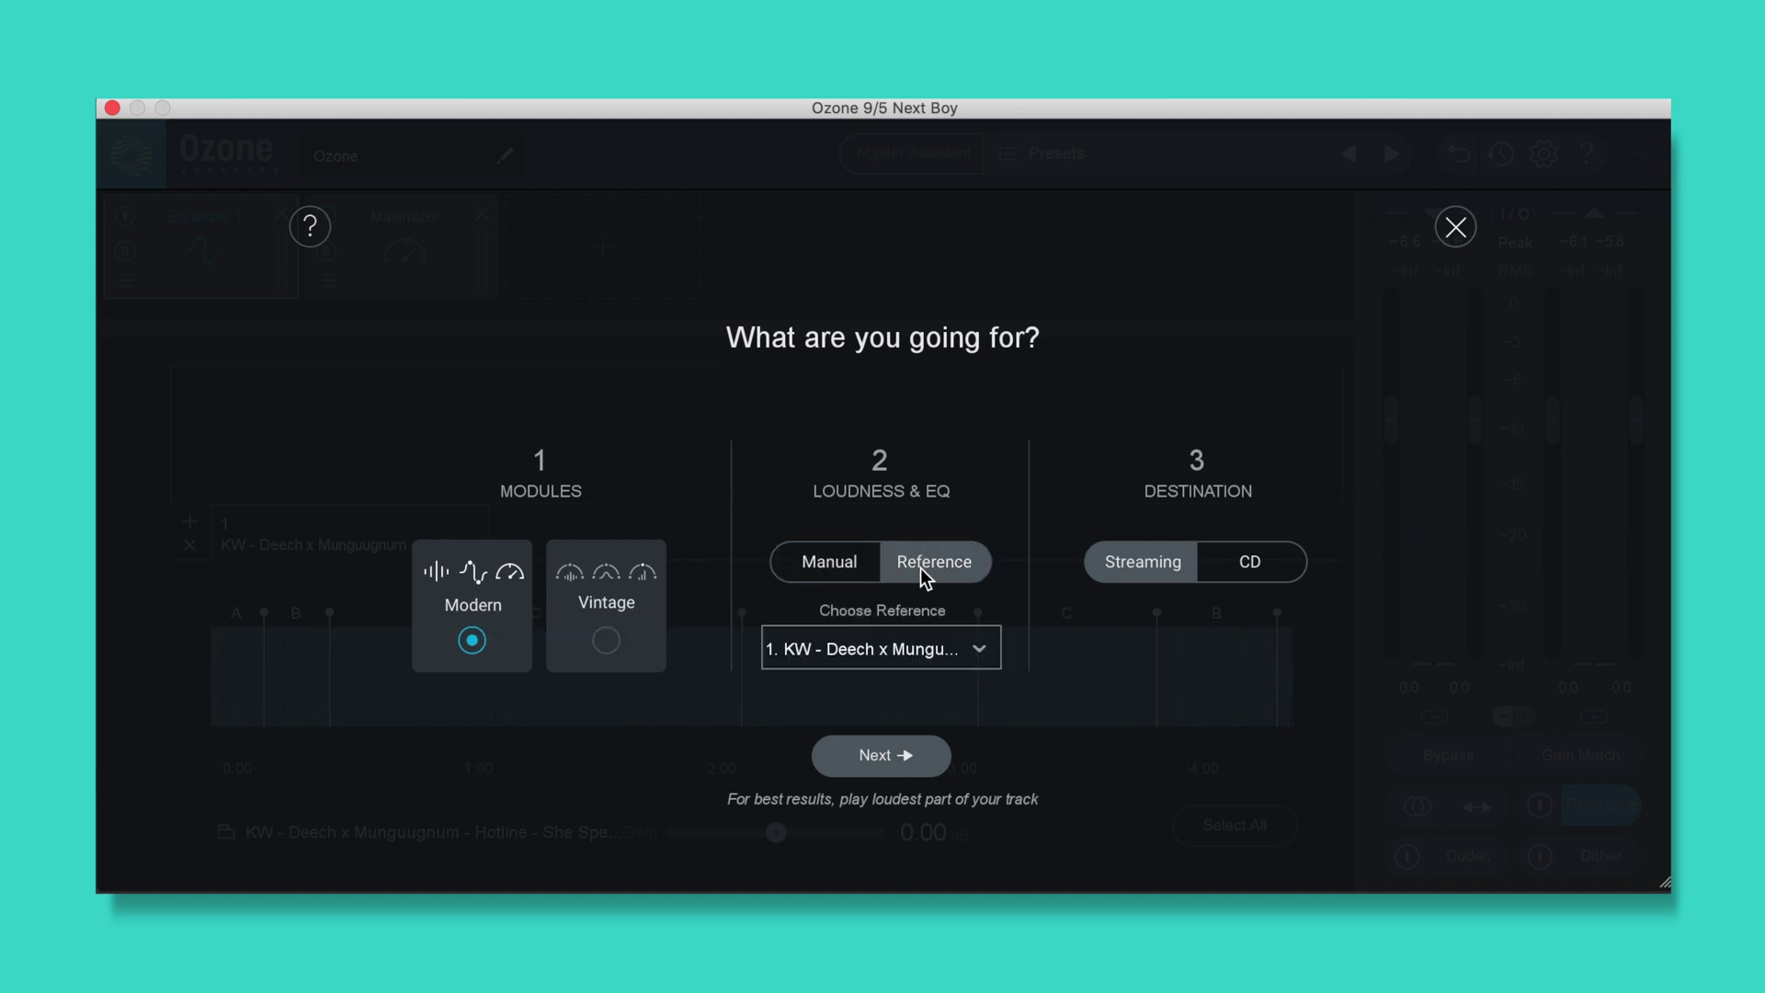
click(906, 653)
click(894, 703)
click(881, 756)
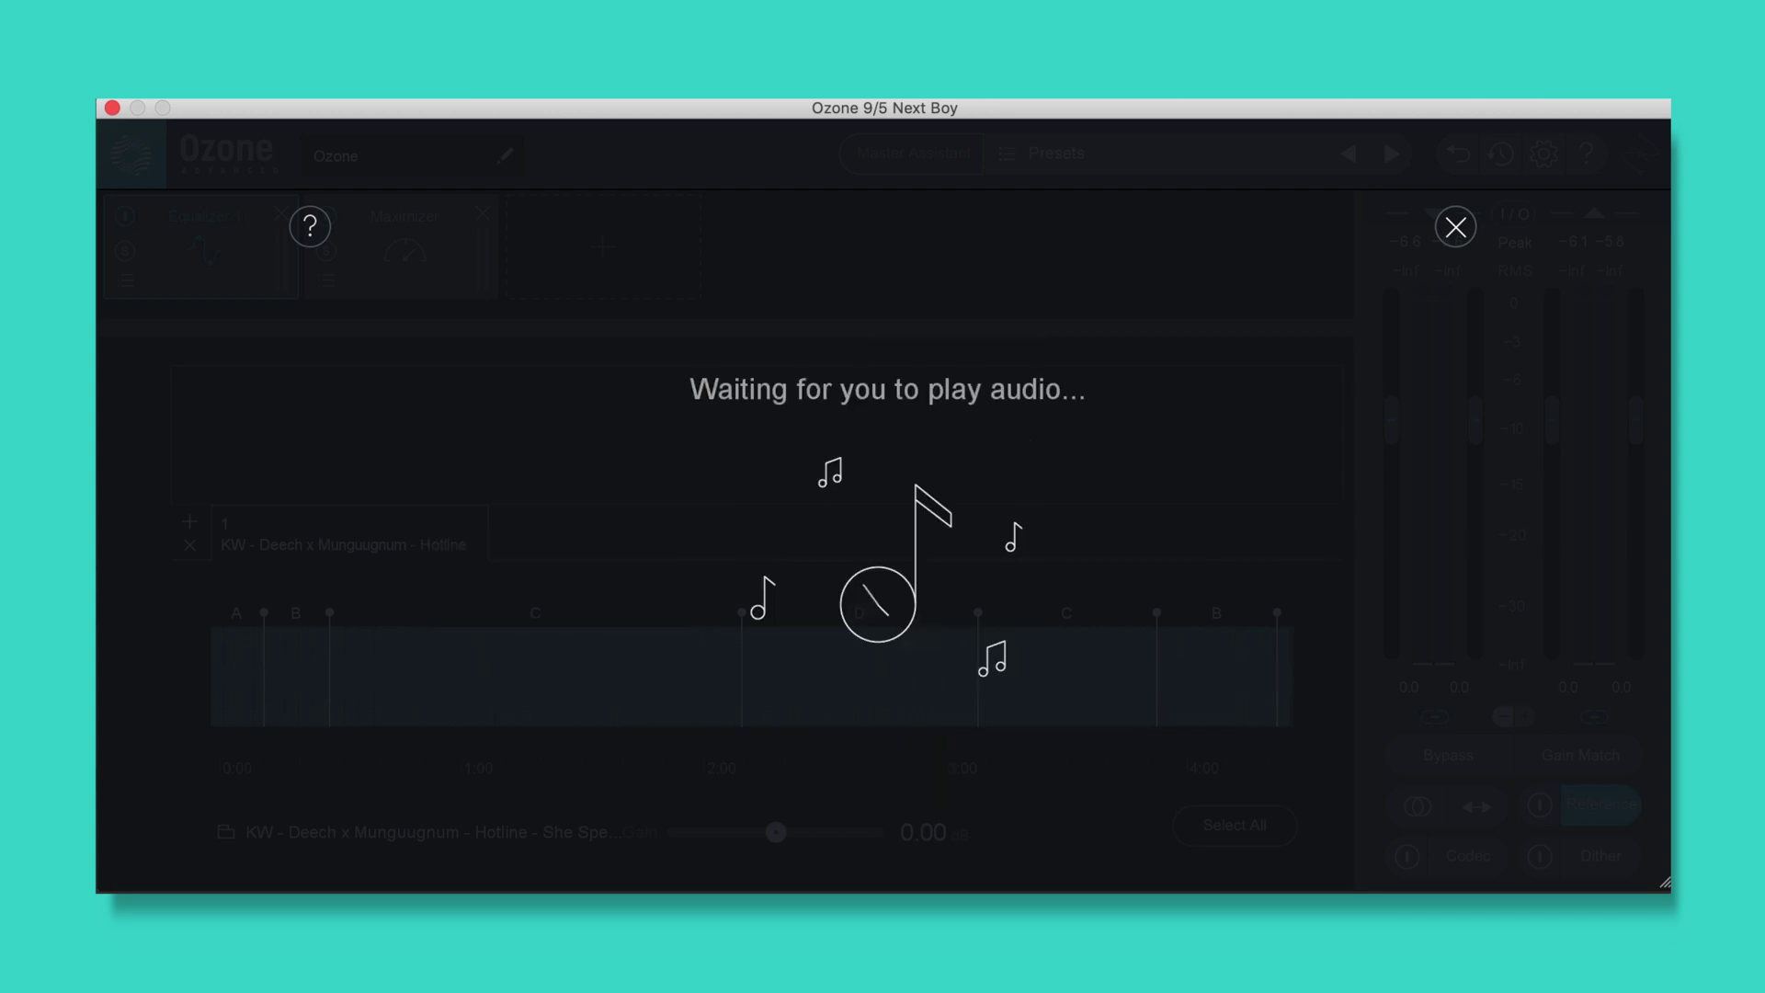
key(space)
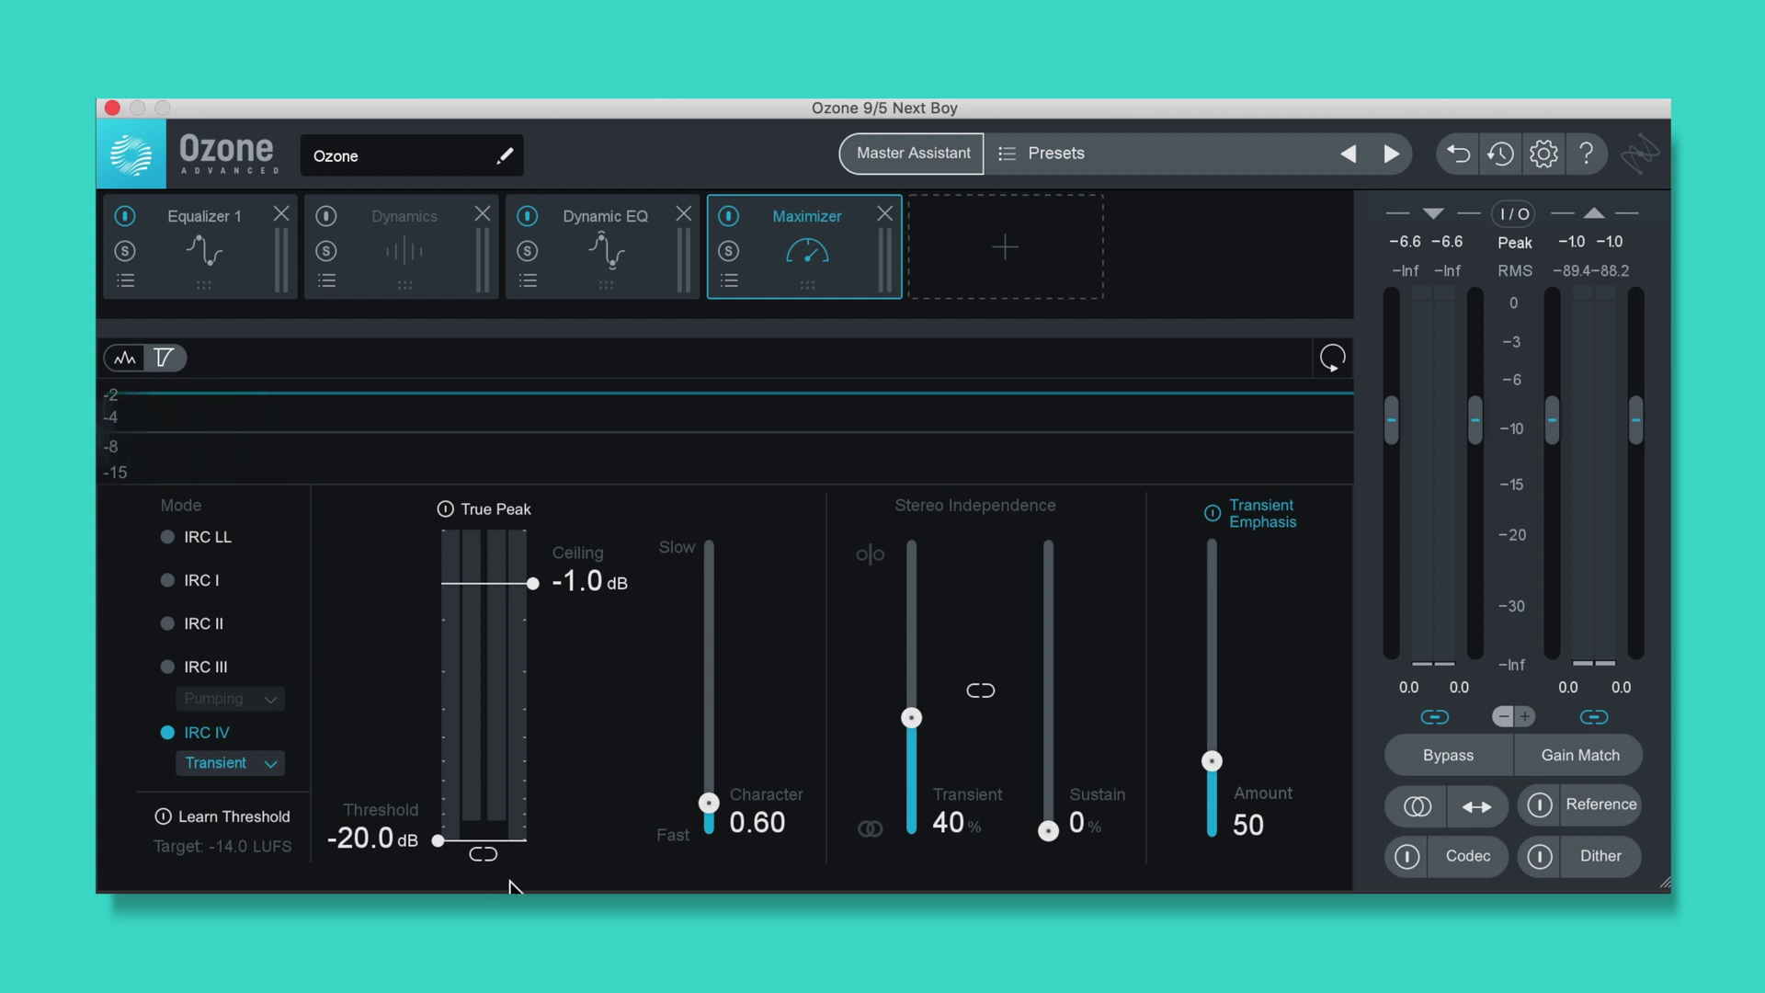
Look over the generated Dynamic EQ, and in the Maximizer enable True Peak and set the ceiling to -2.0 dB
click(593, 281)
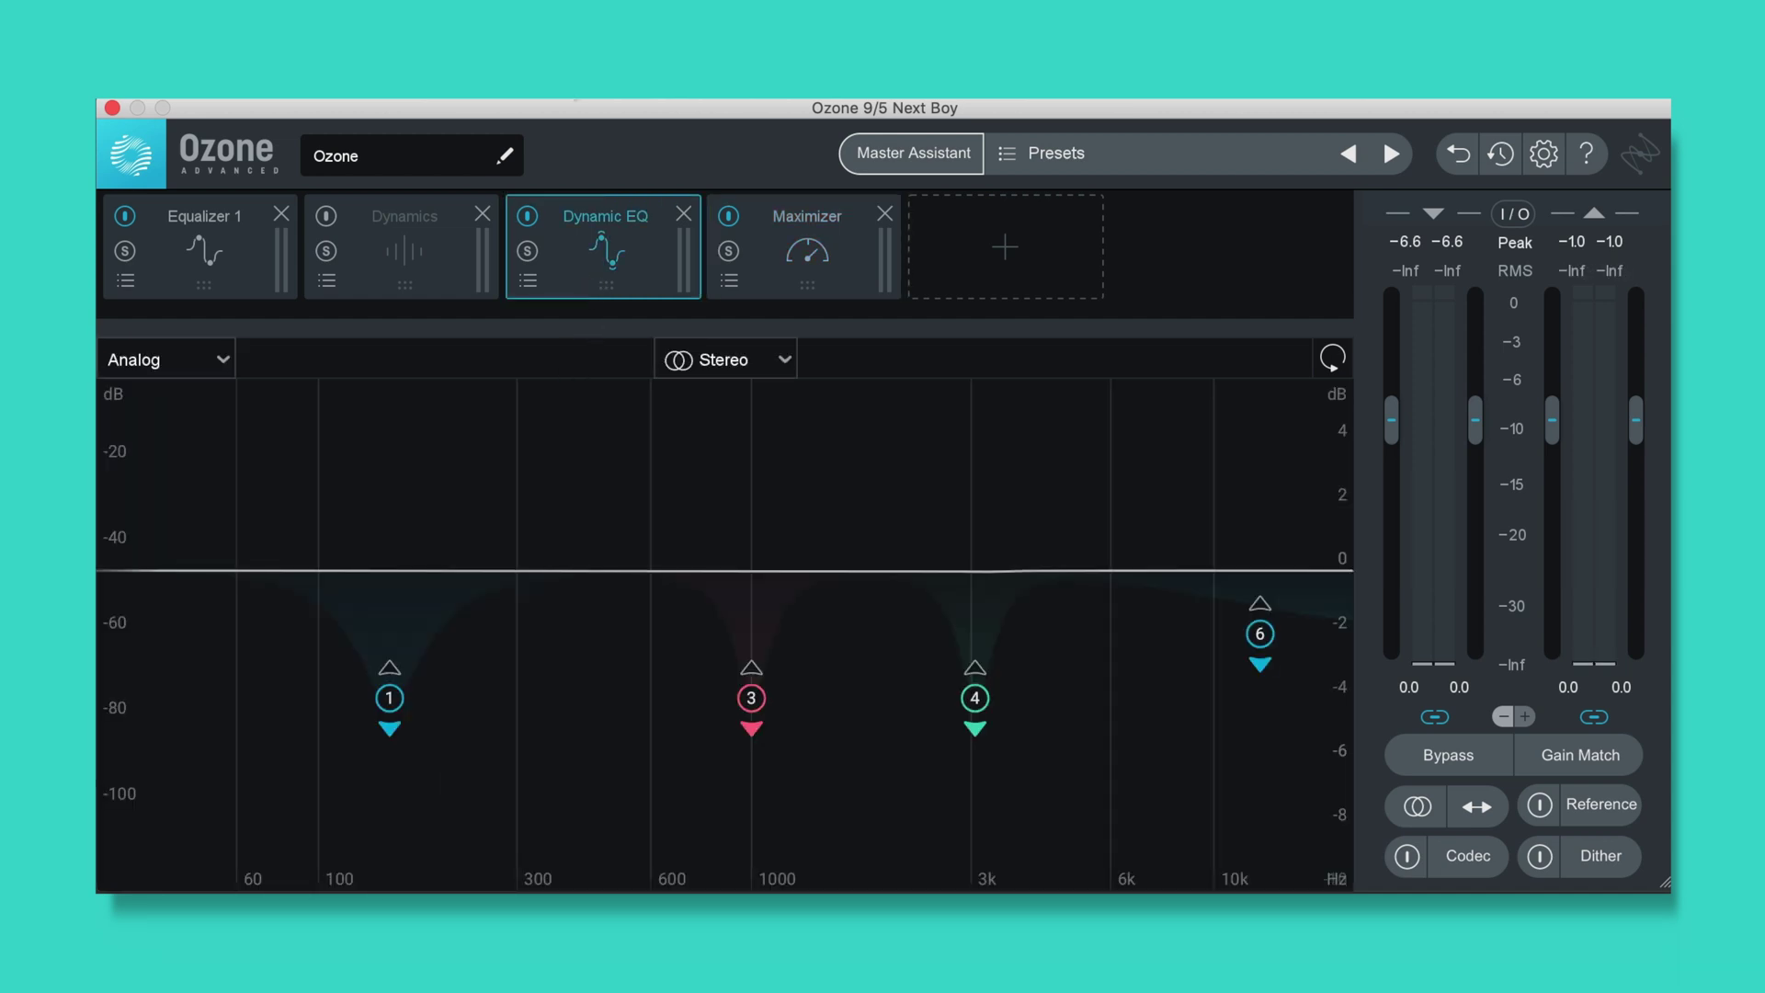
click(801, 262)
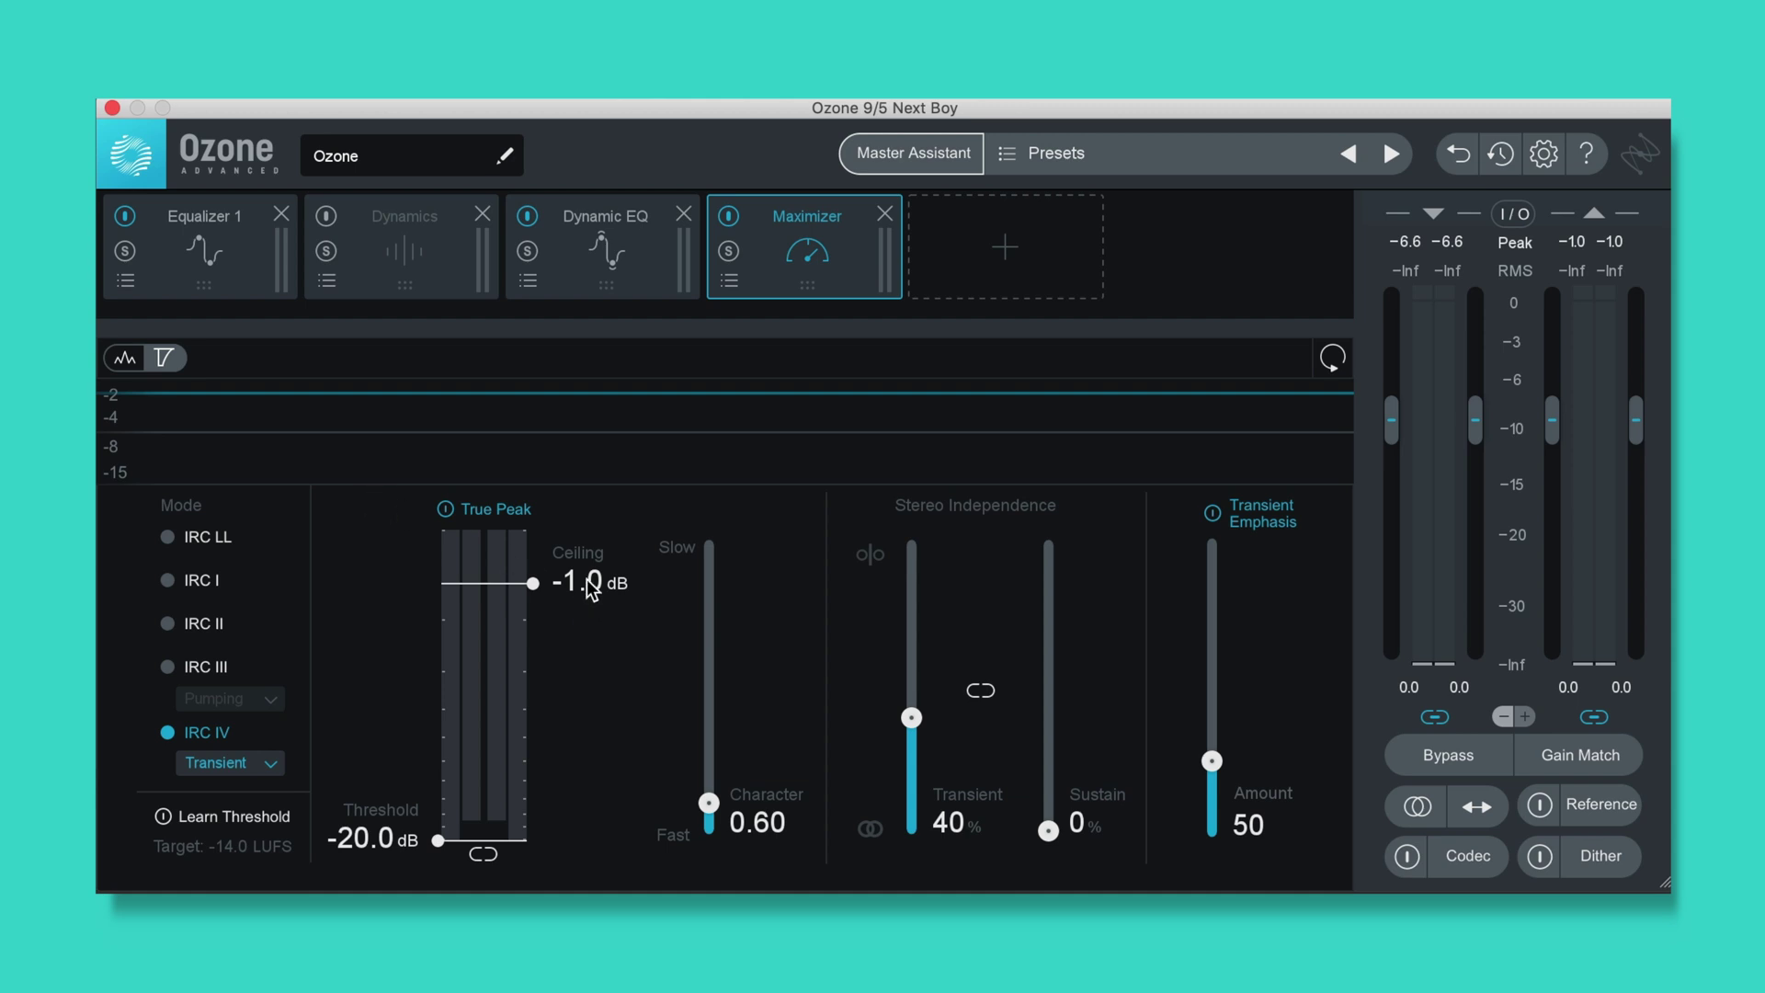
drag(591, 589, 599, 582)
drag(585, 583, 583, 615)
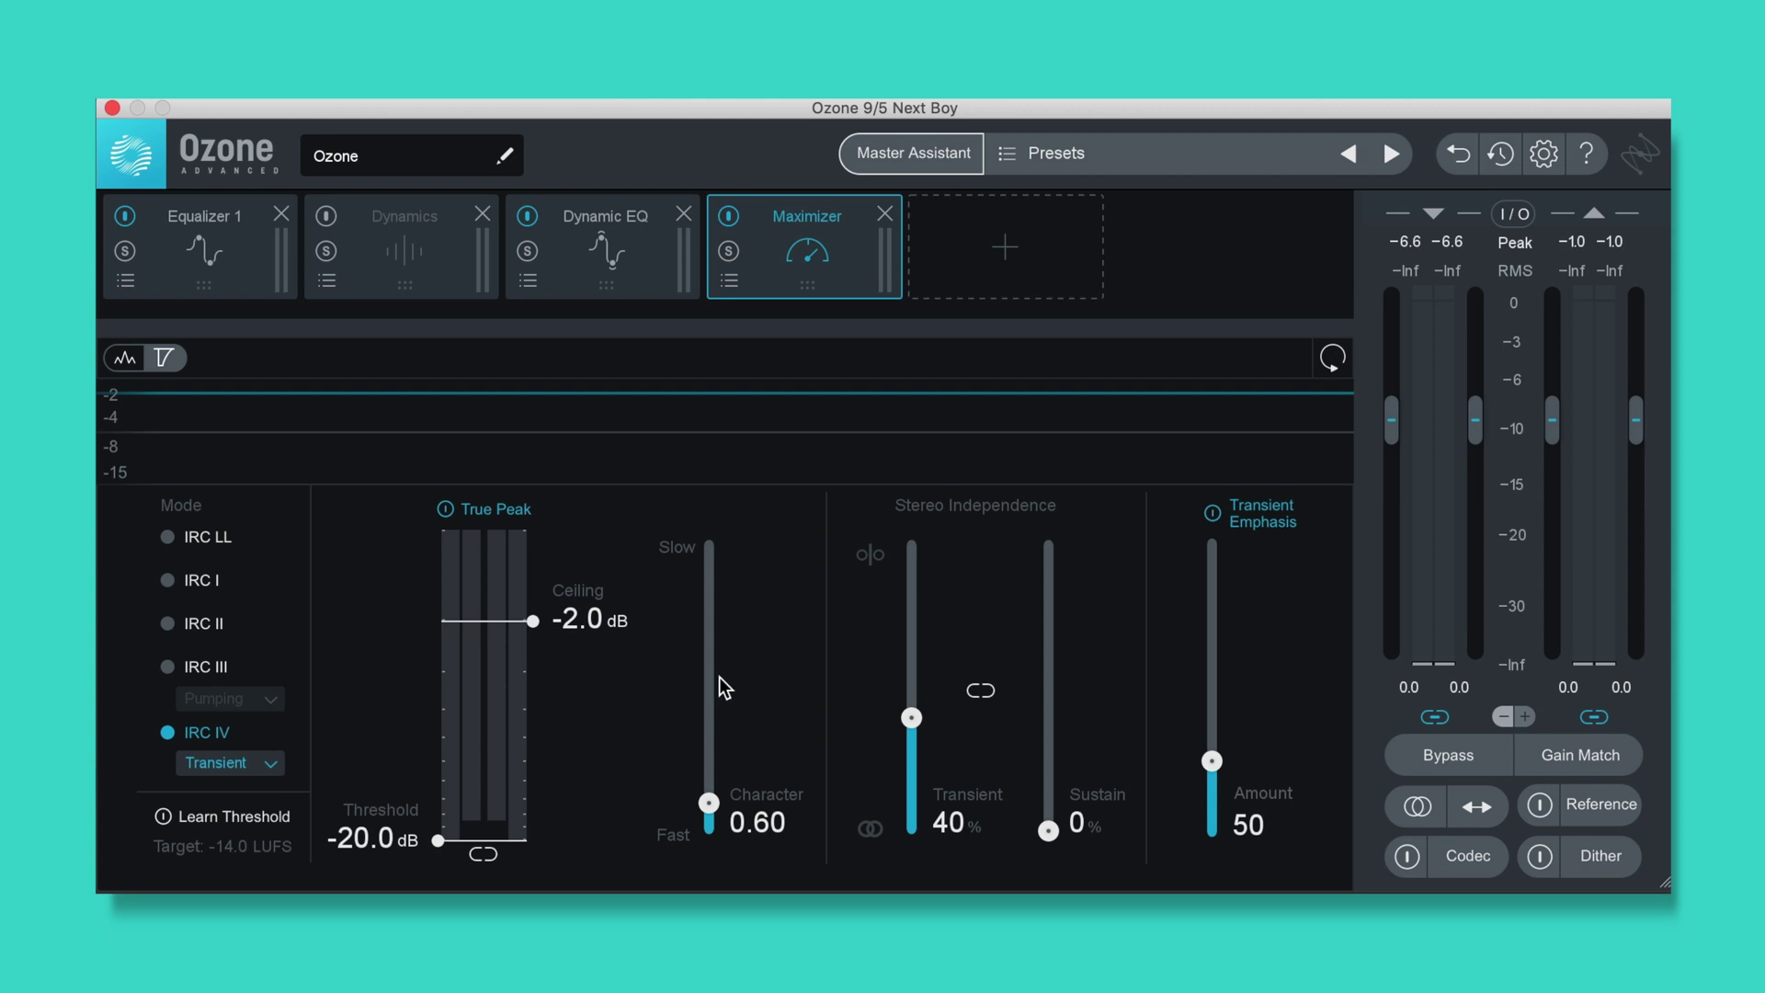
Have the Maximizer learn its threshold for the -14.0 LUFS target while the track plays, and stop learning
click(163, 818)
key(space)
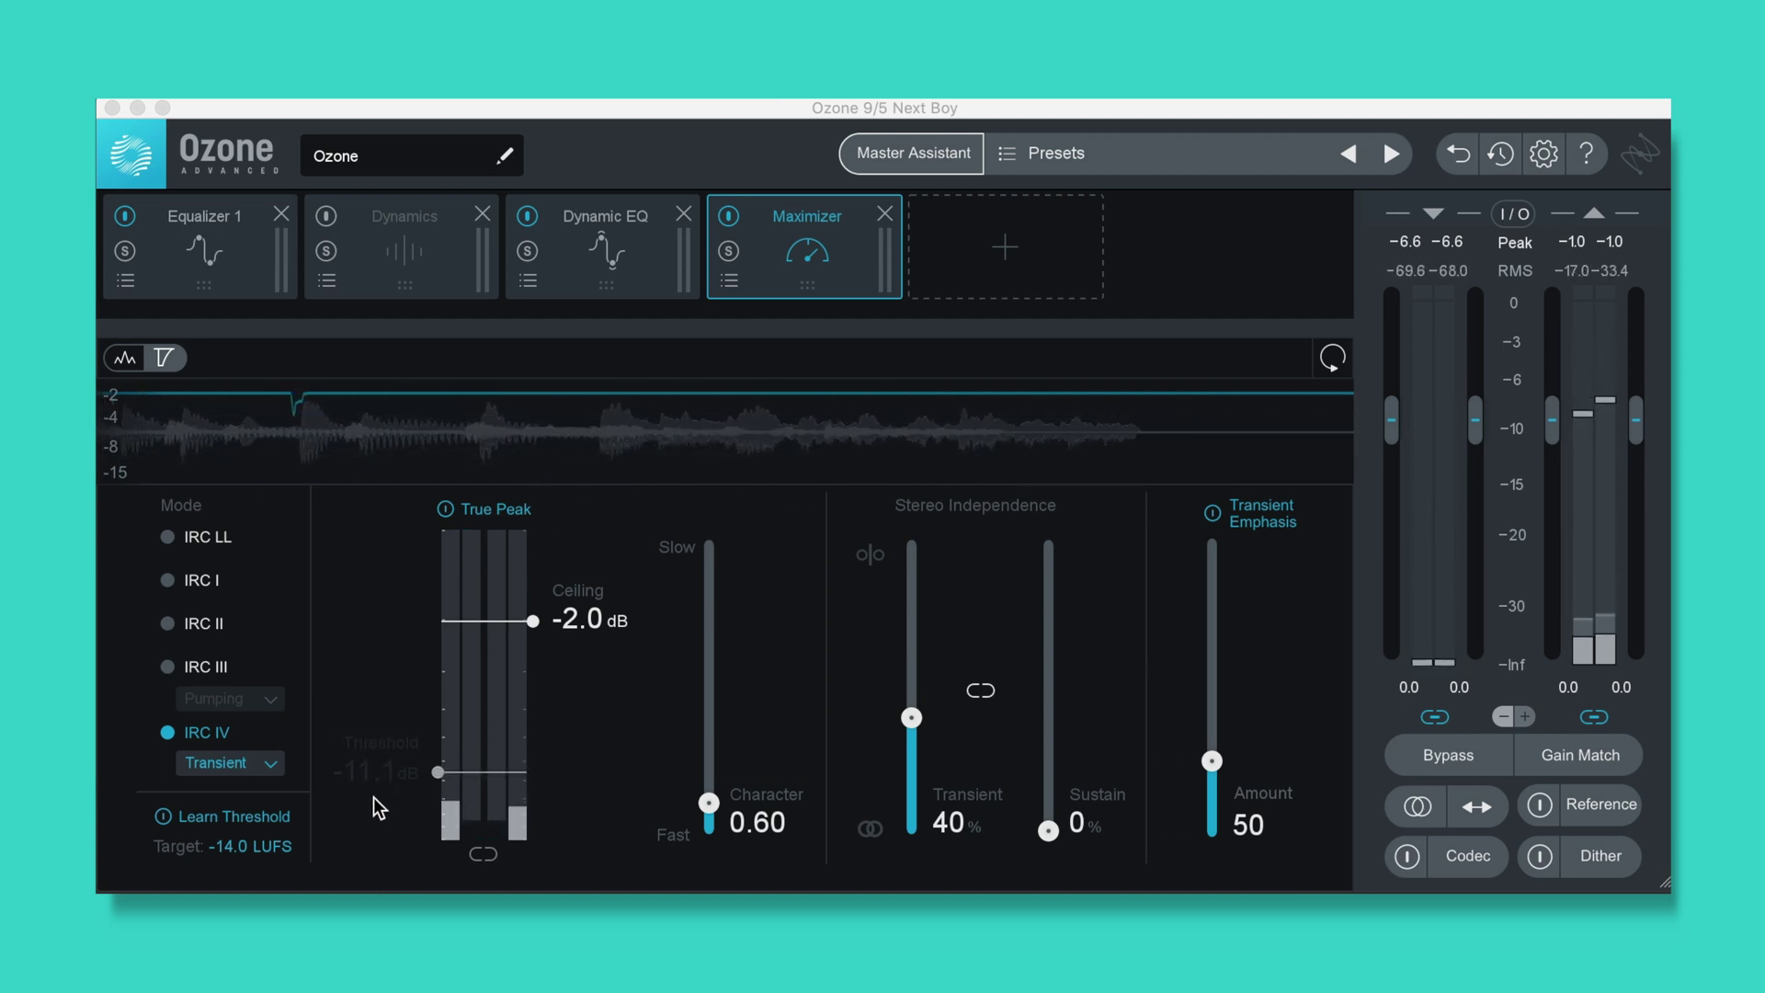
click(166, 818)
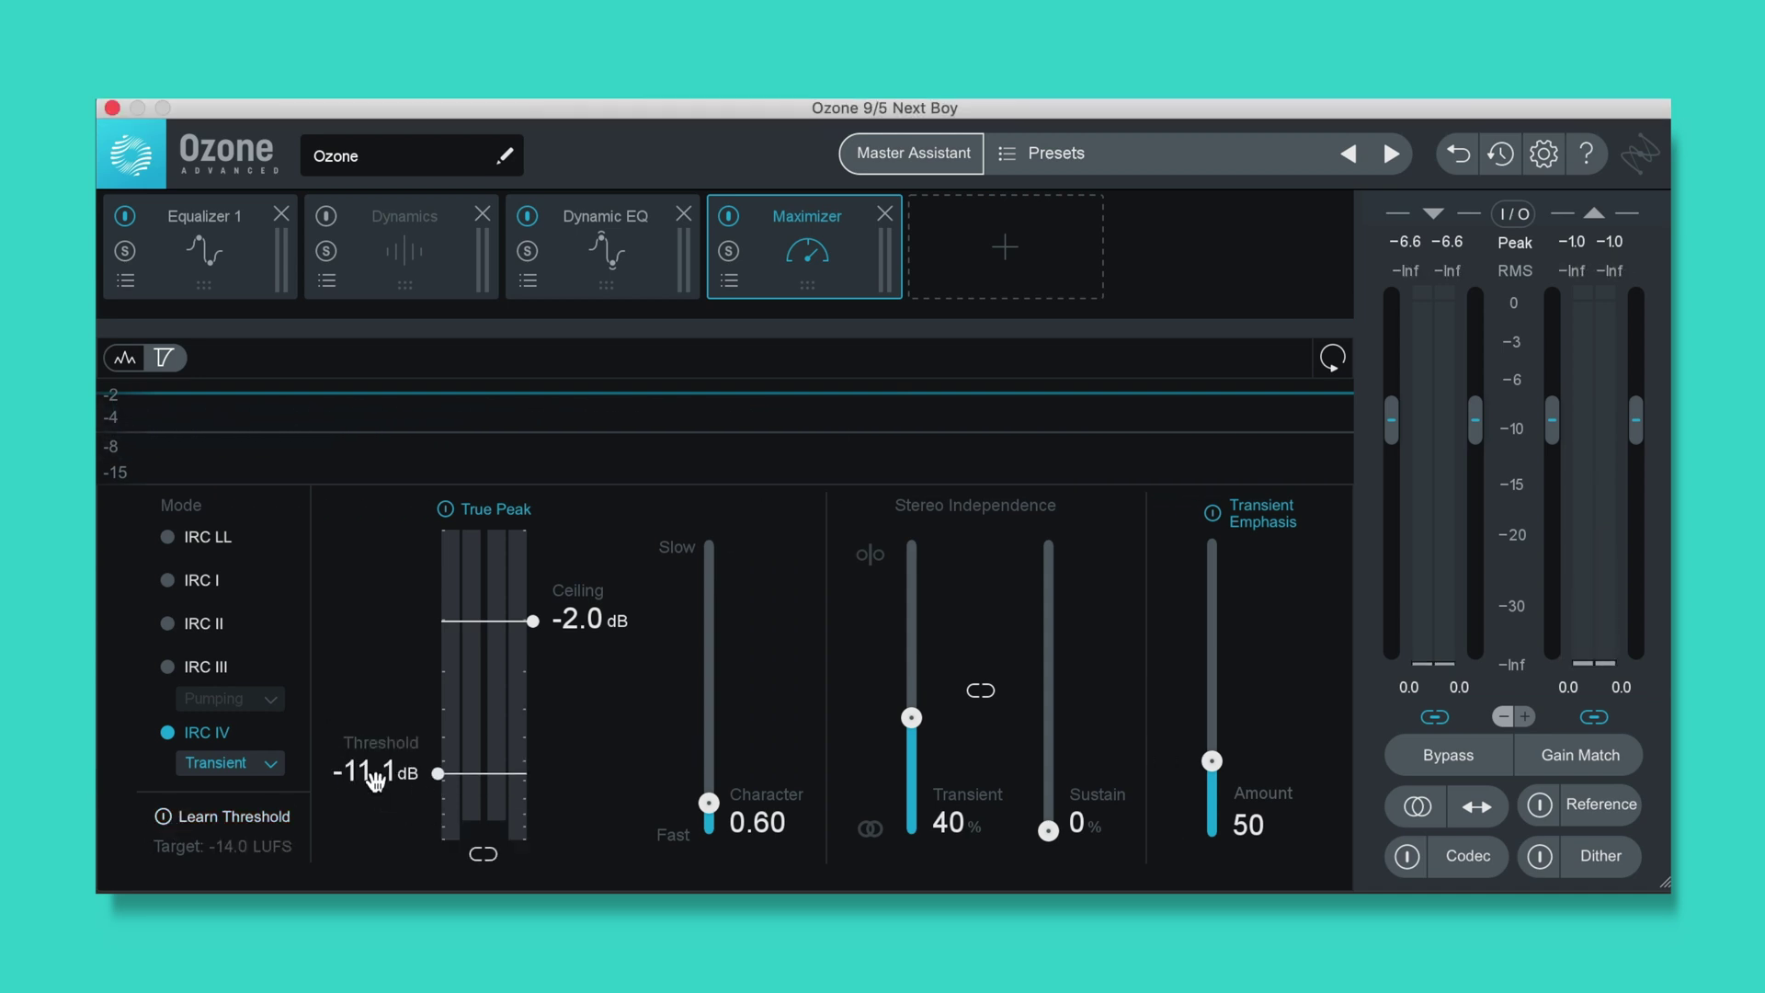
scroll(377, 774, up, 2)
scroll(377, 775, down, 2)
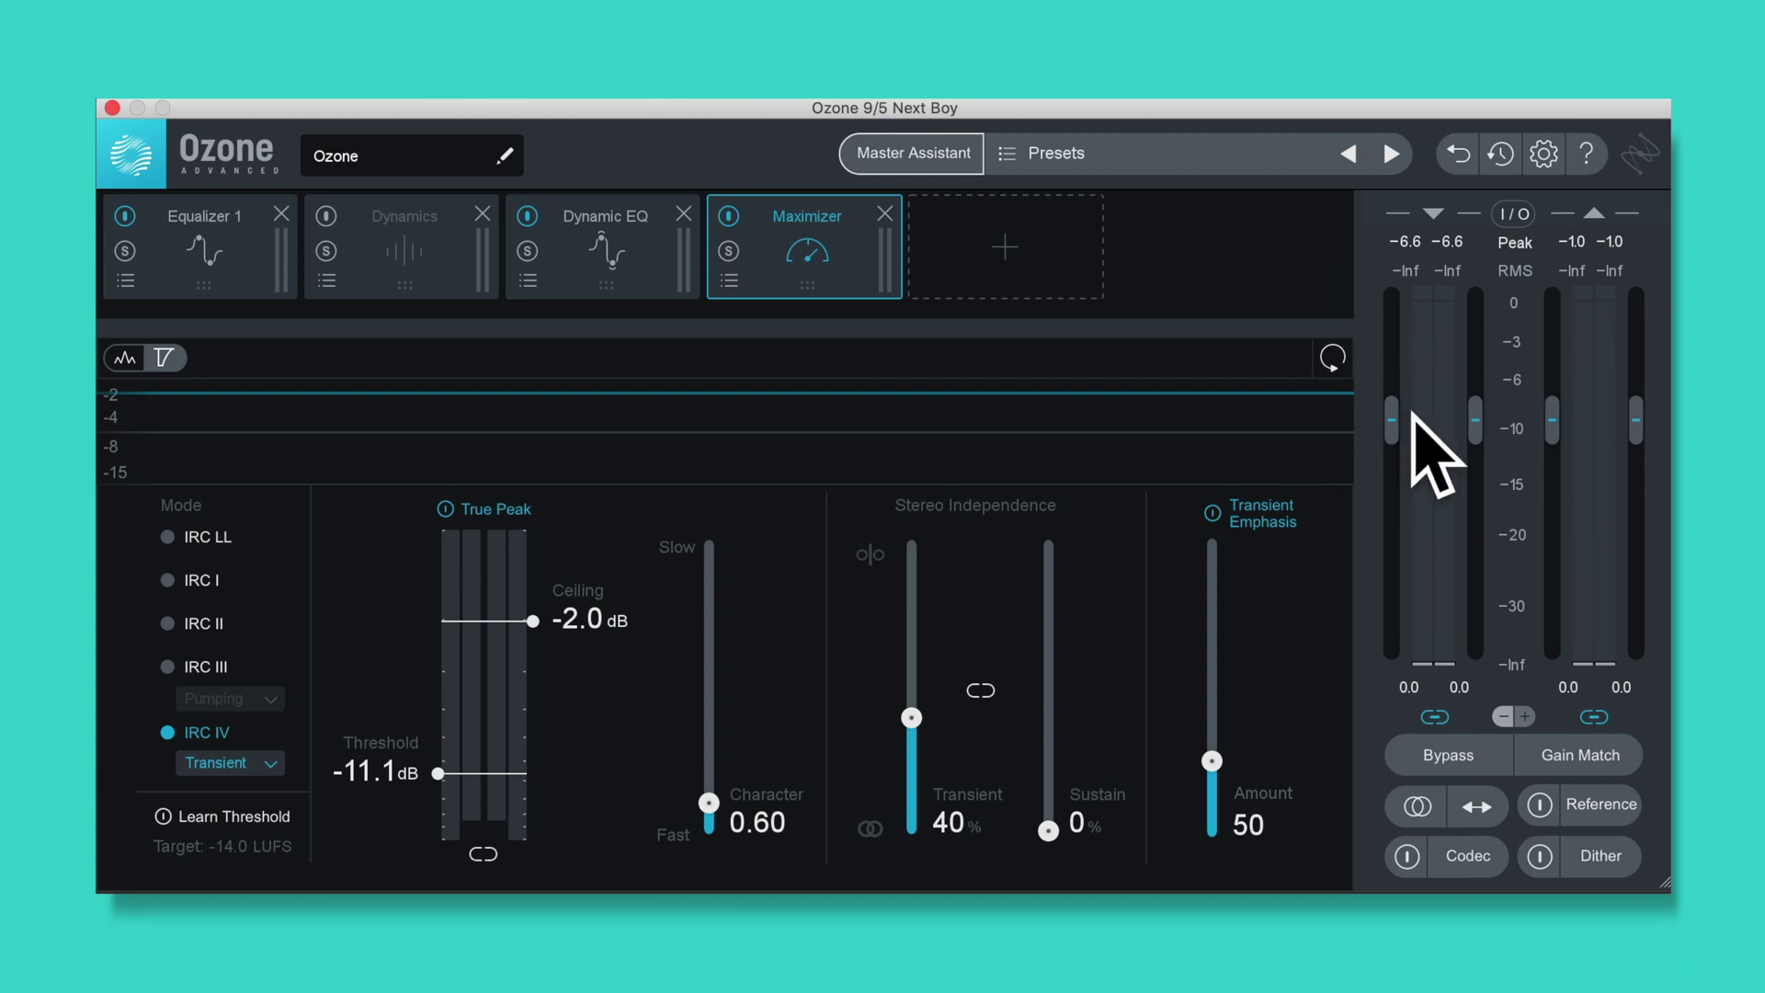
A/B the master against the reference track during playback, and fine-tune the Maximizer threshold to -10.8 dB
click(1604, 807)
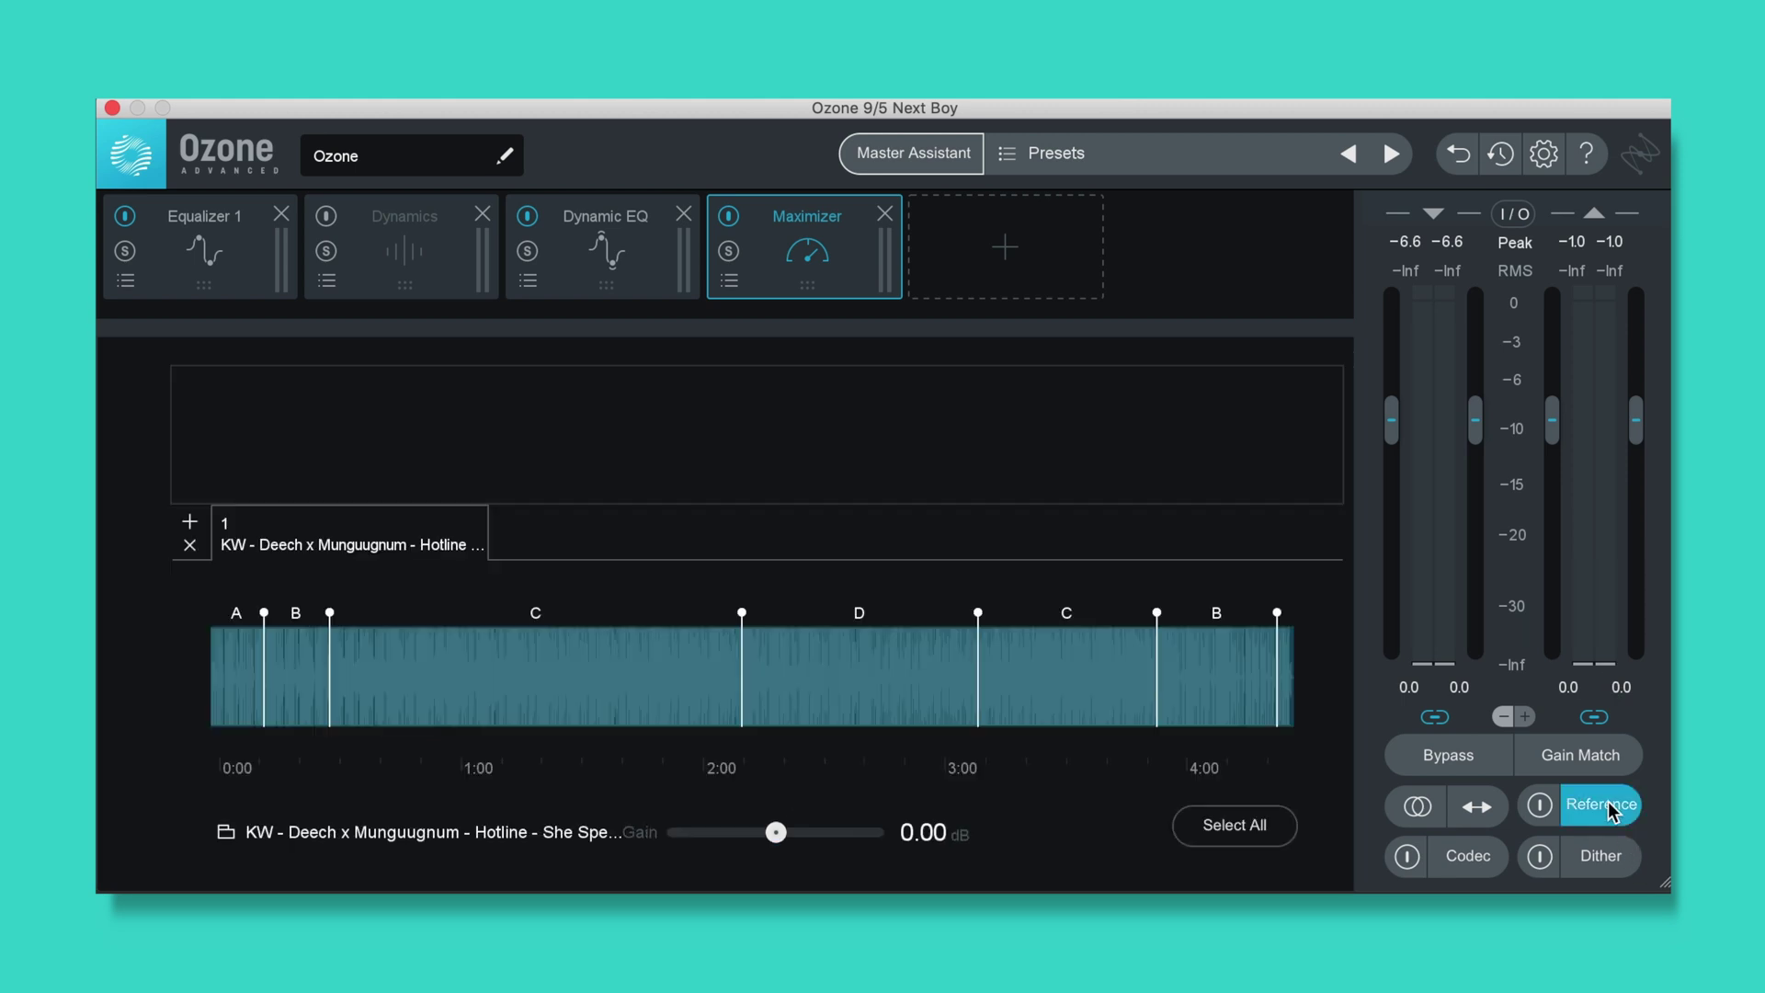
click(1547, 809)
key(space)
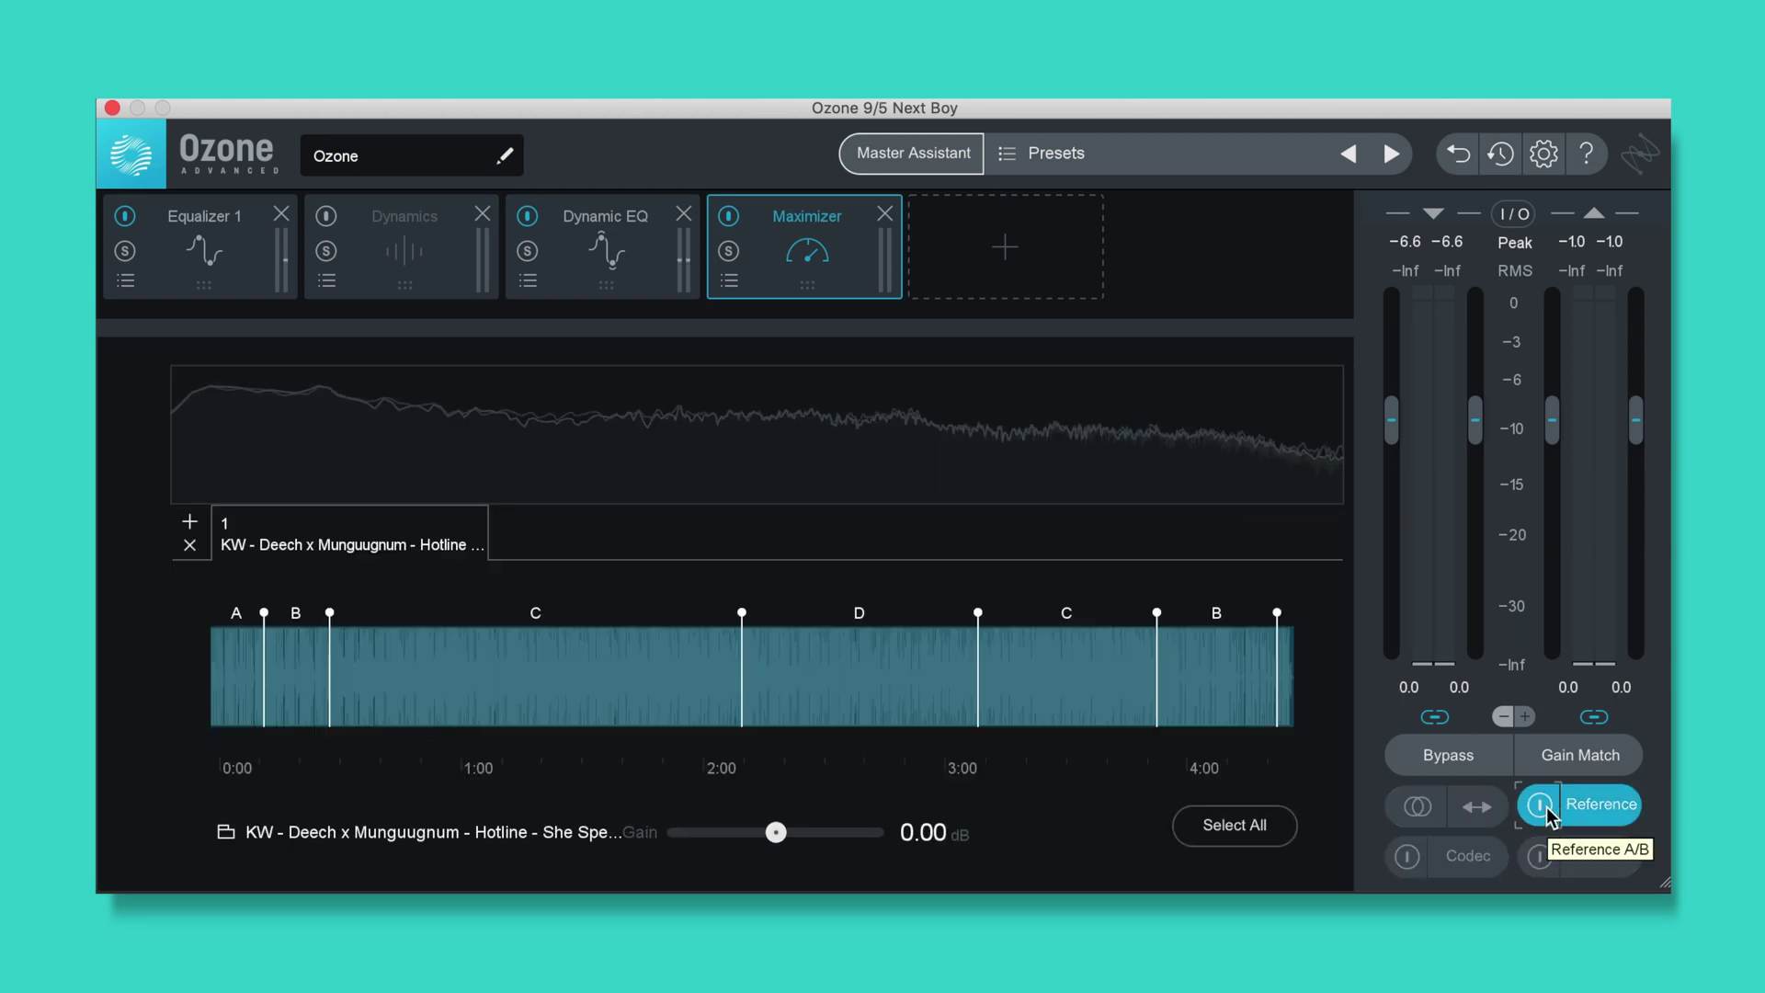
click(1540, 806)
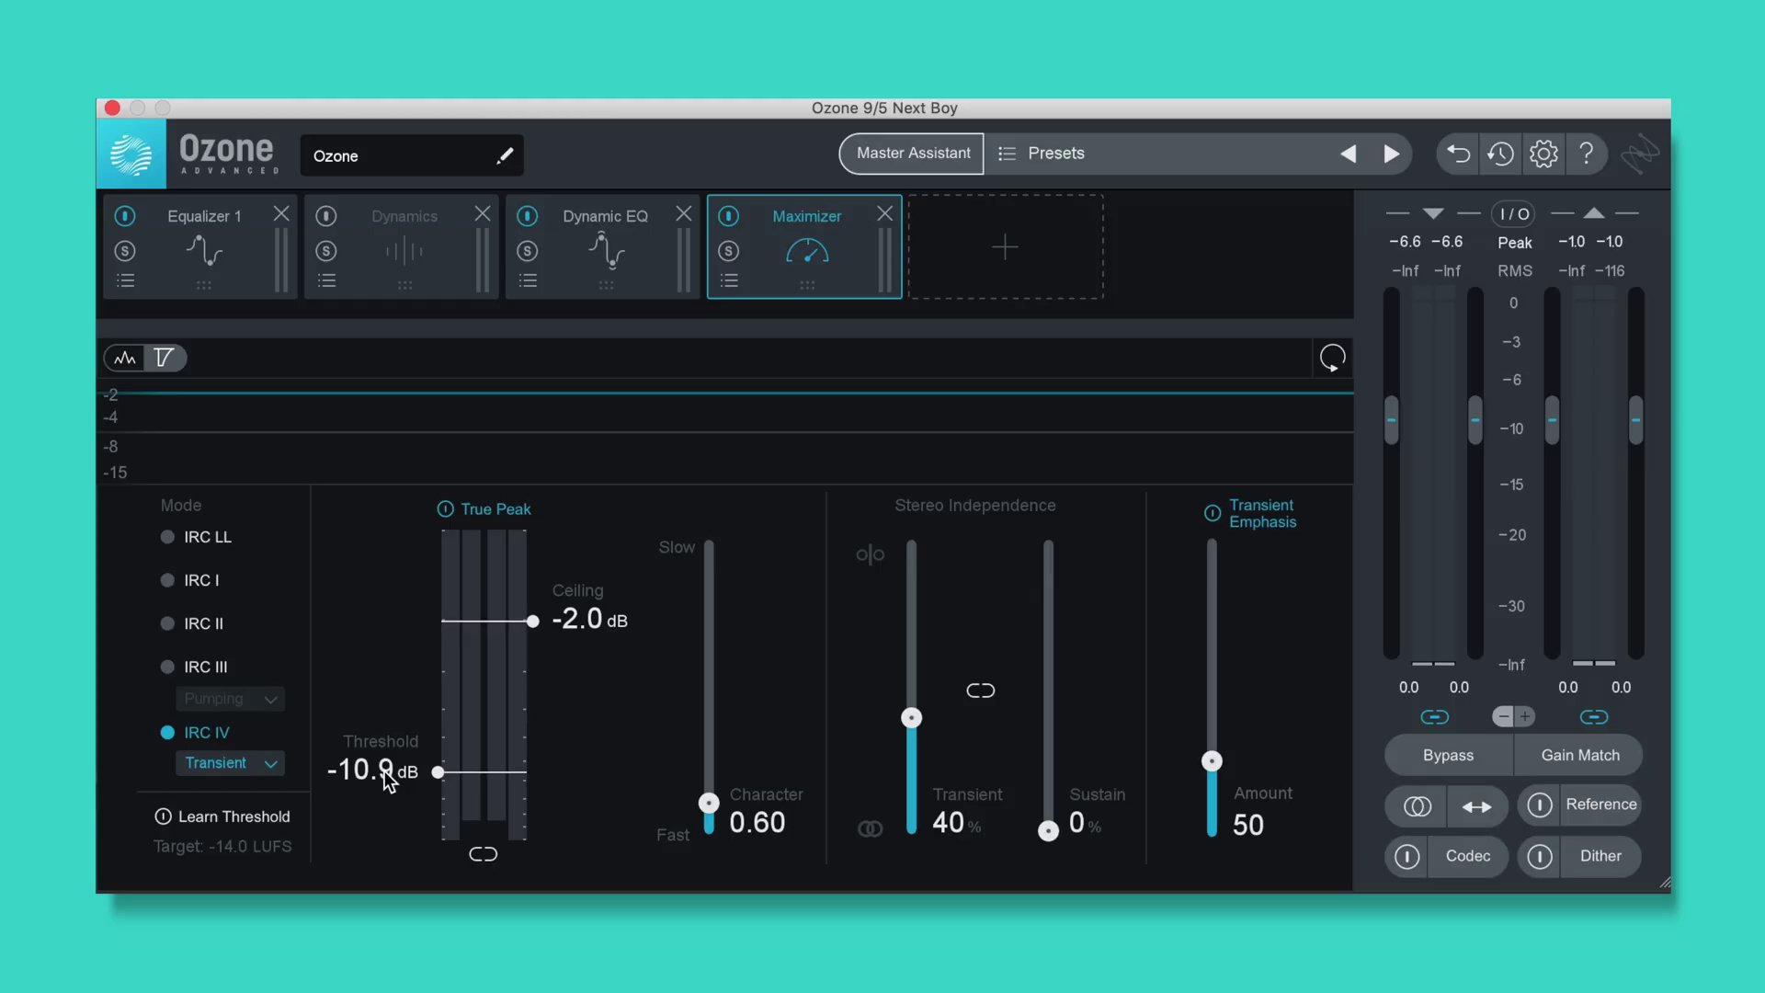
scroll(385, 770, down, 4)
scroll(385, 771, up, 4)
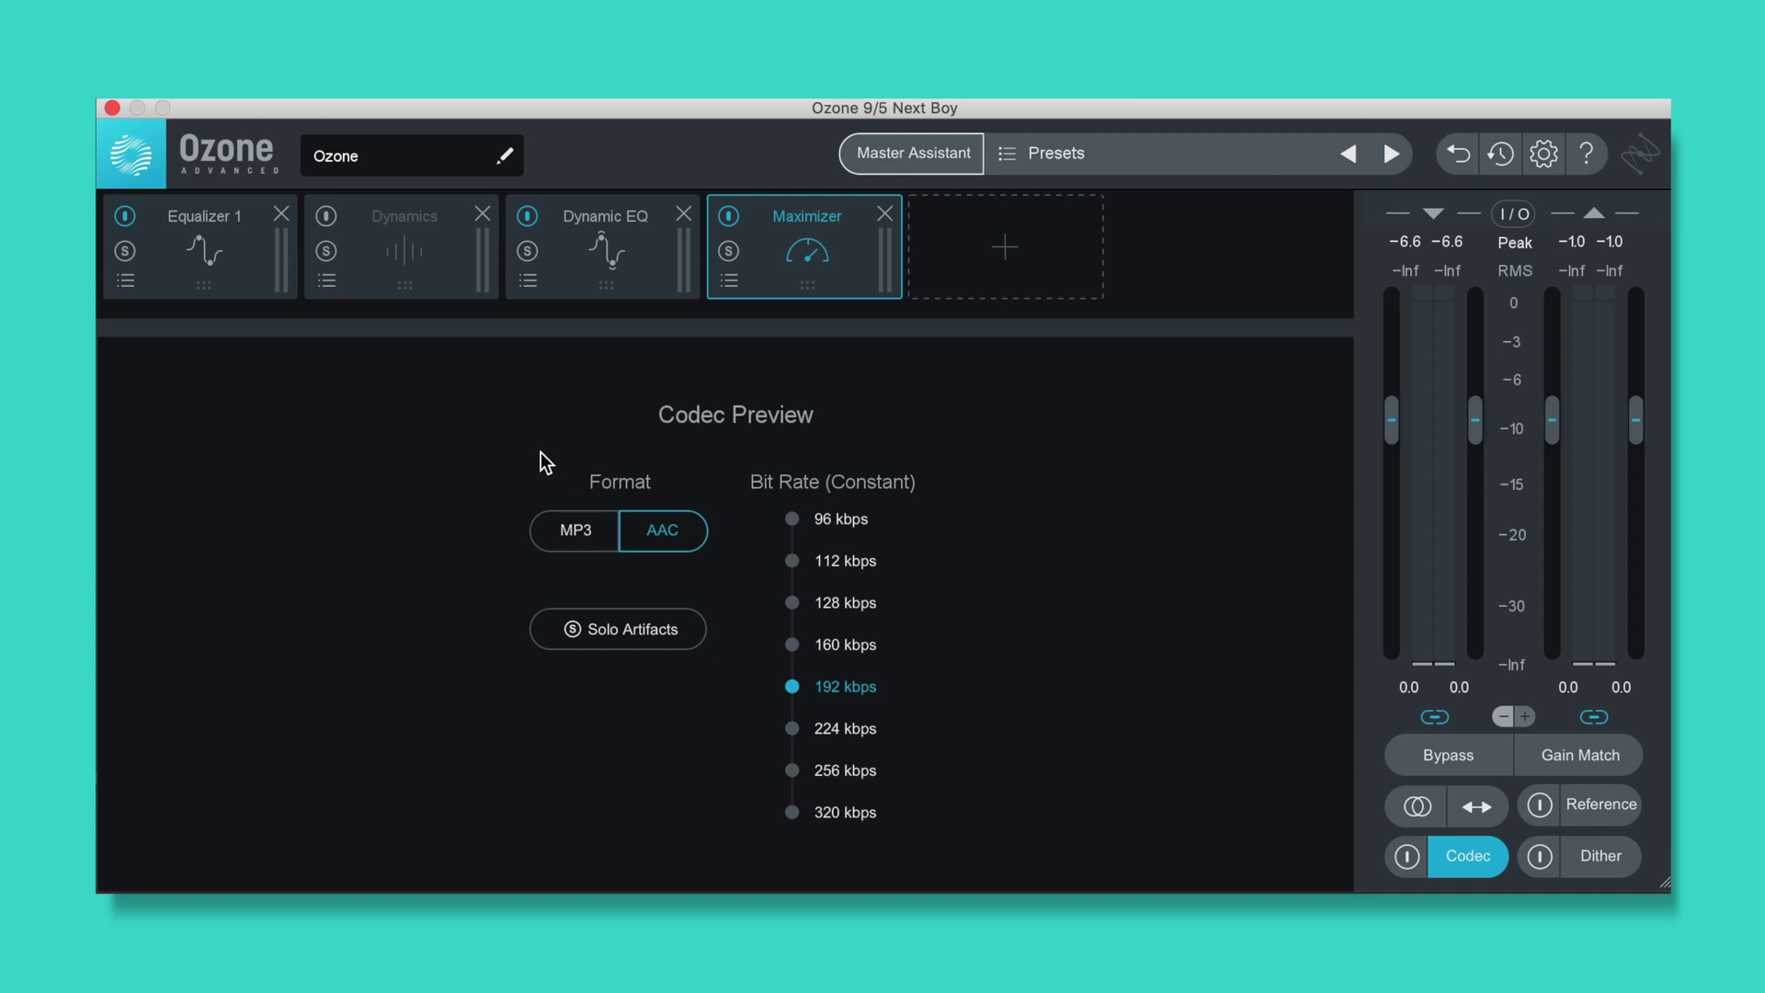
Set the codec preview to MP3 at 96 kbps and switch it on and off during playback to compare the sound
click(576, 533)
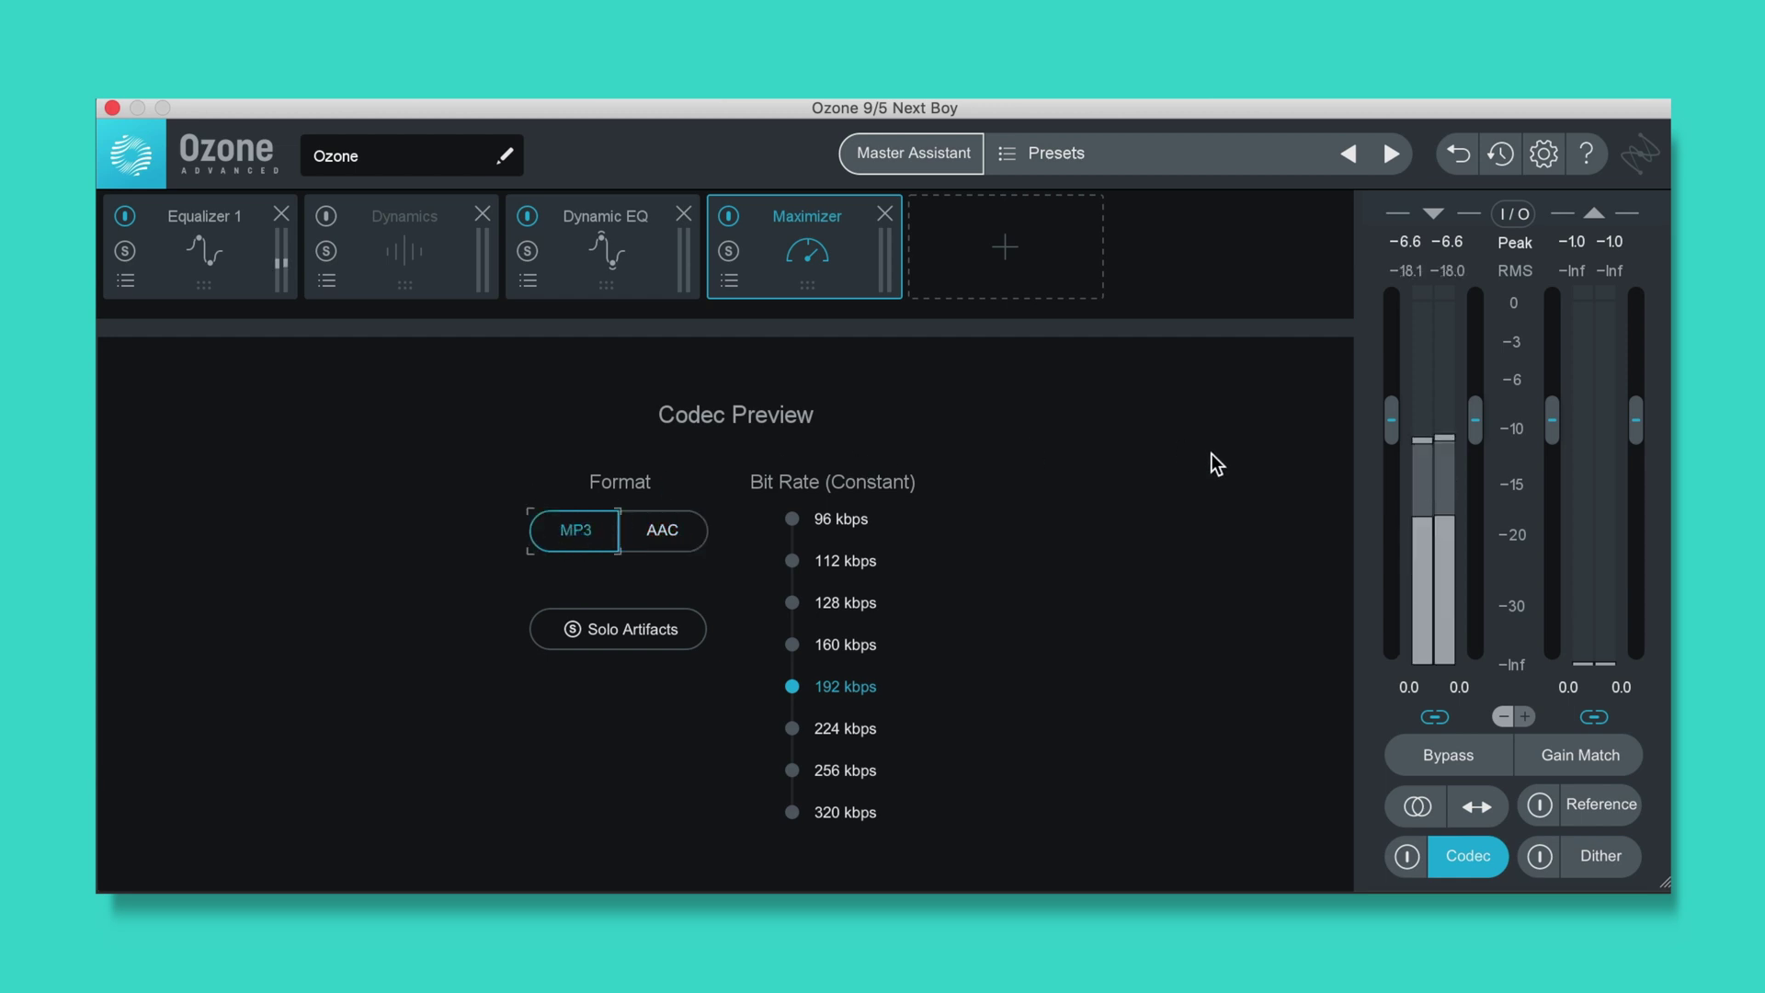
click(791, 518)
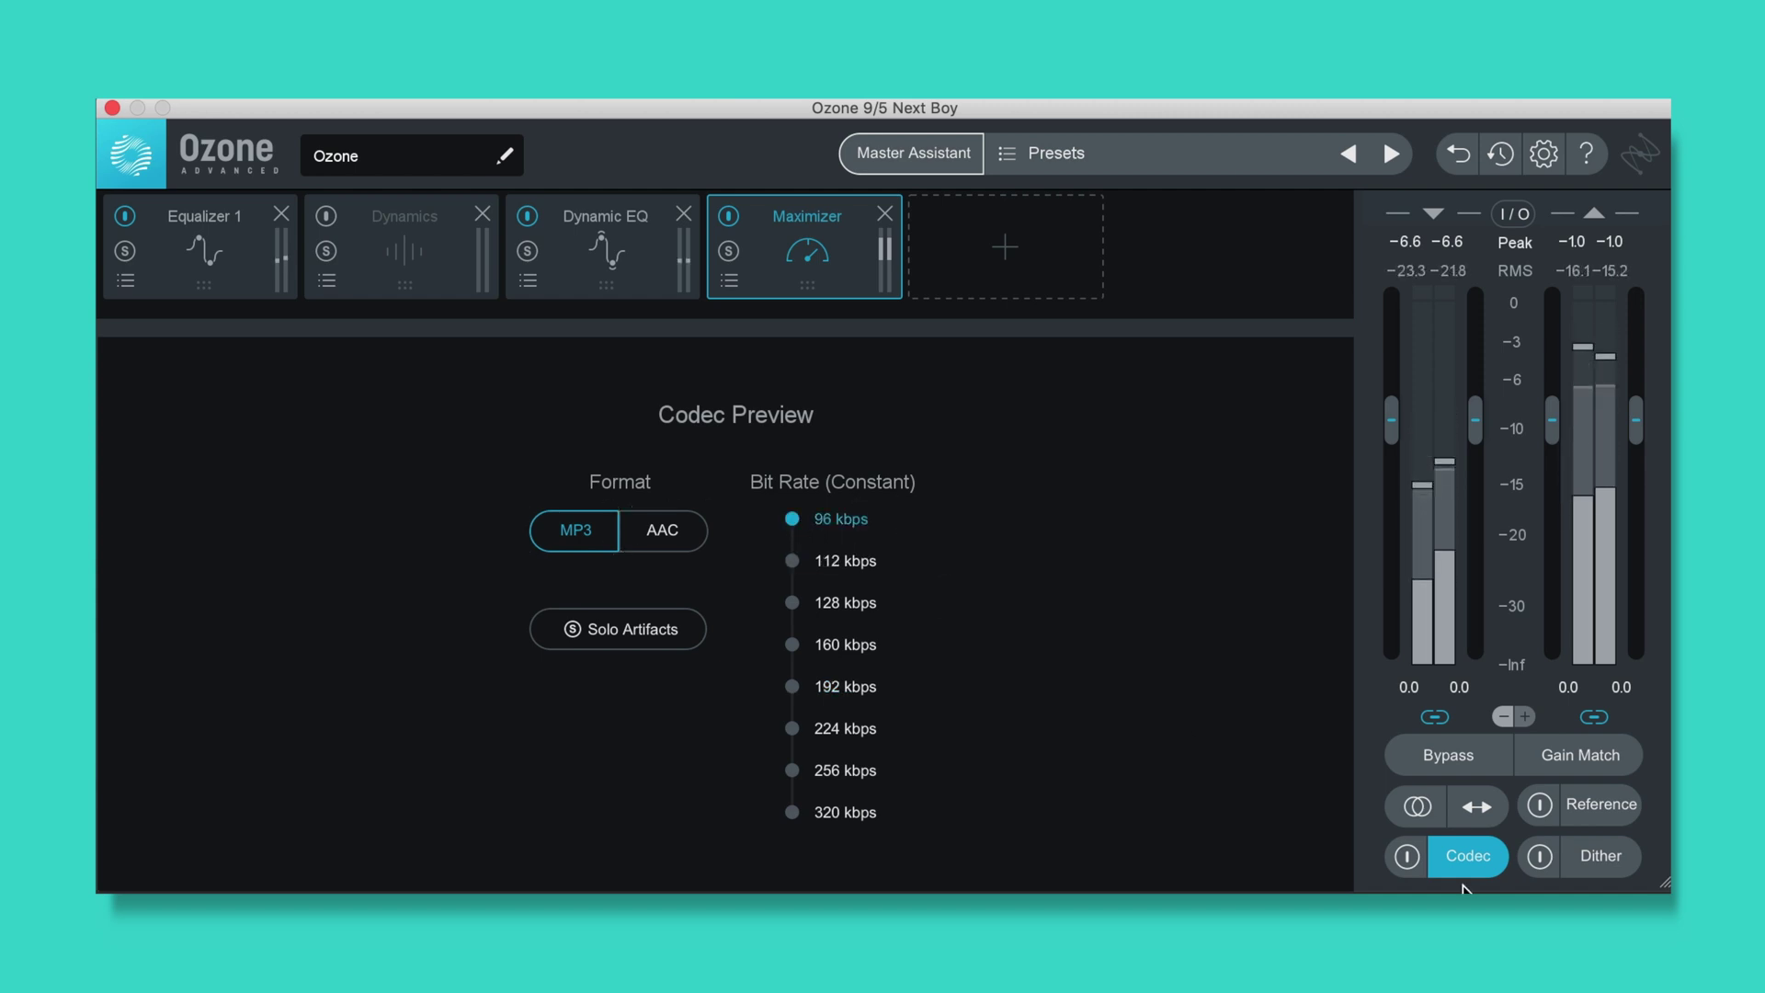
click(1406, 859)
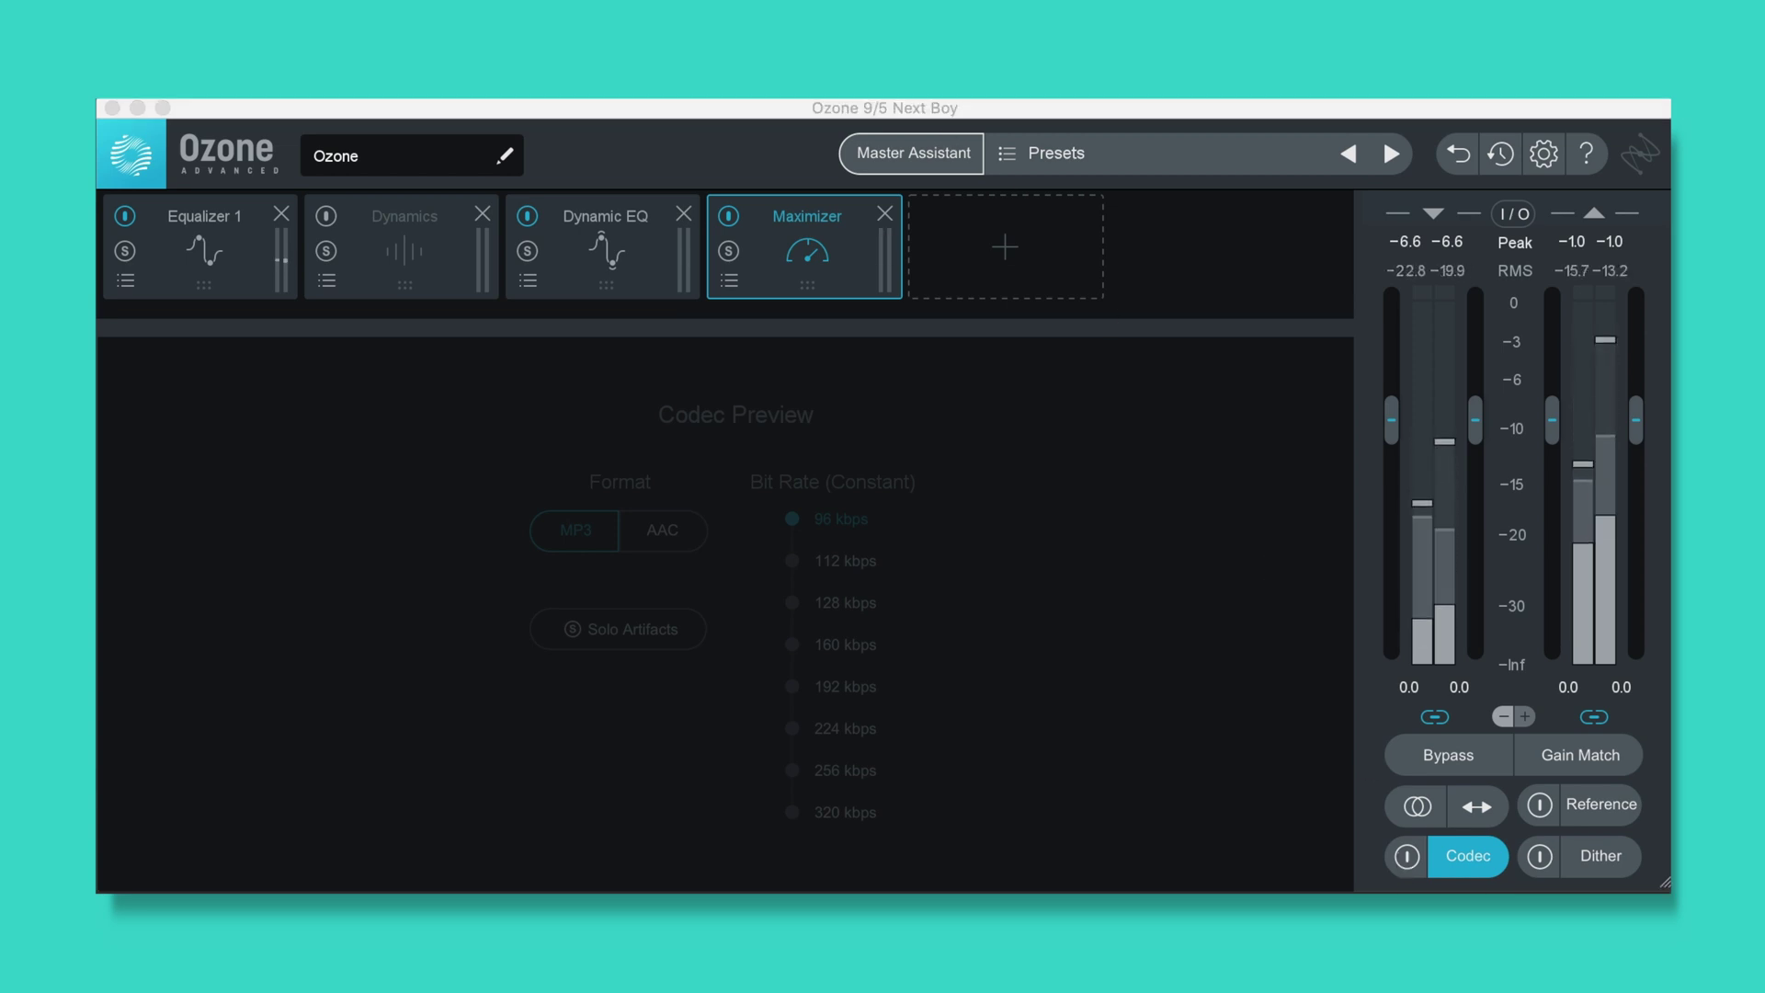
click(1406, 861)
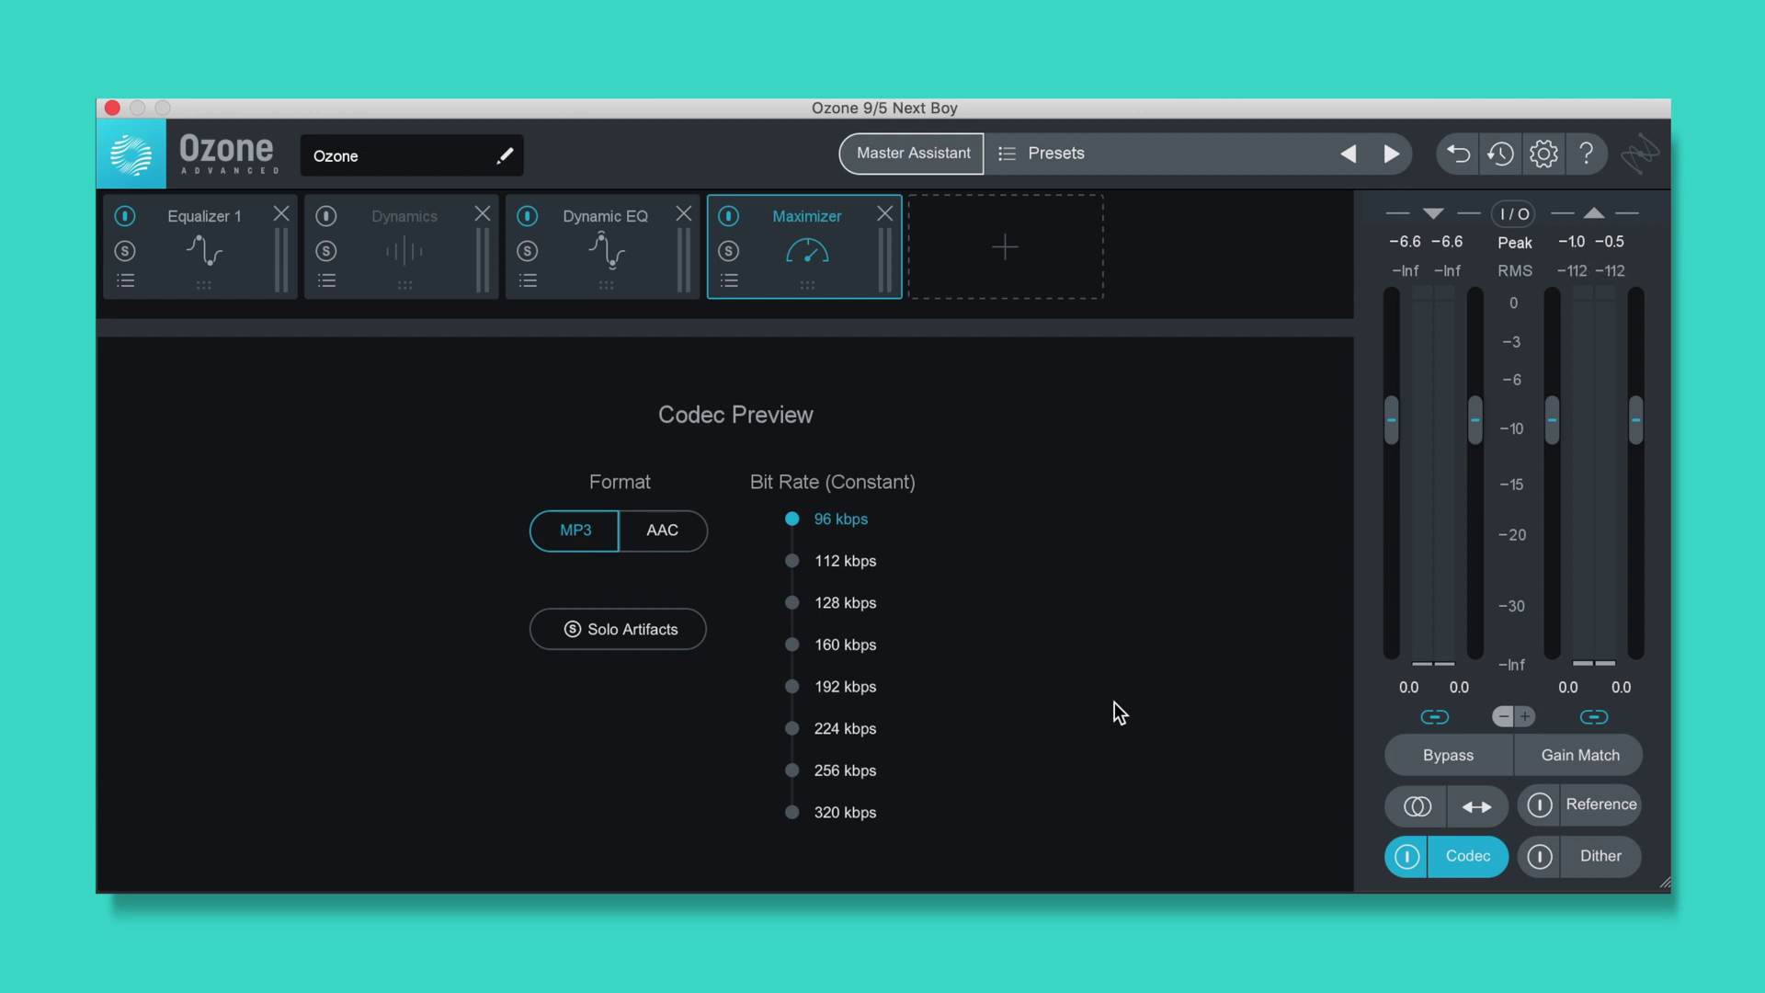
Listen to the soloed MP3 codec artifacts, and play the full preview with the bit rate set to 192 kbps
key(space)
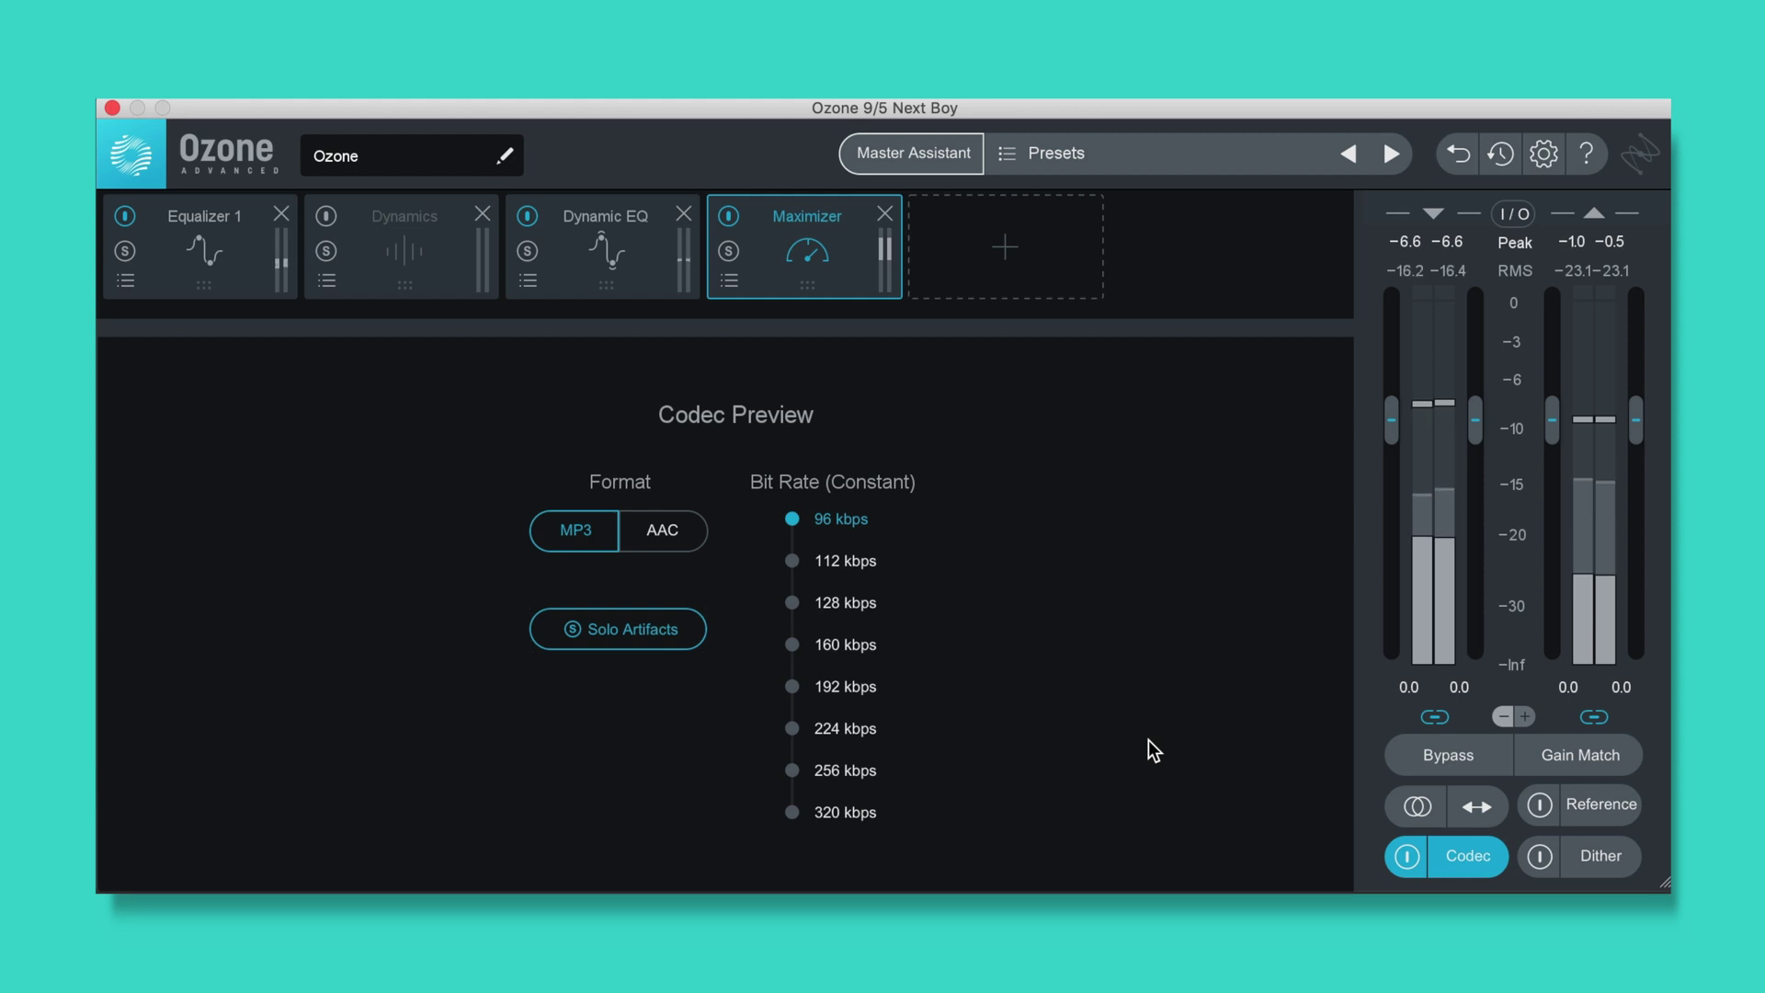
key(space)
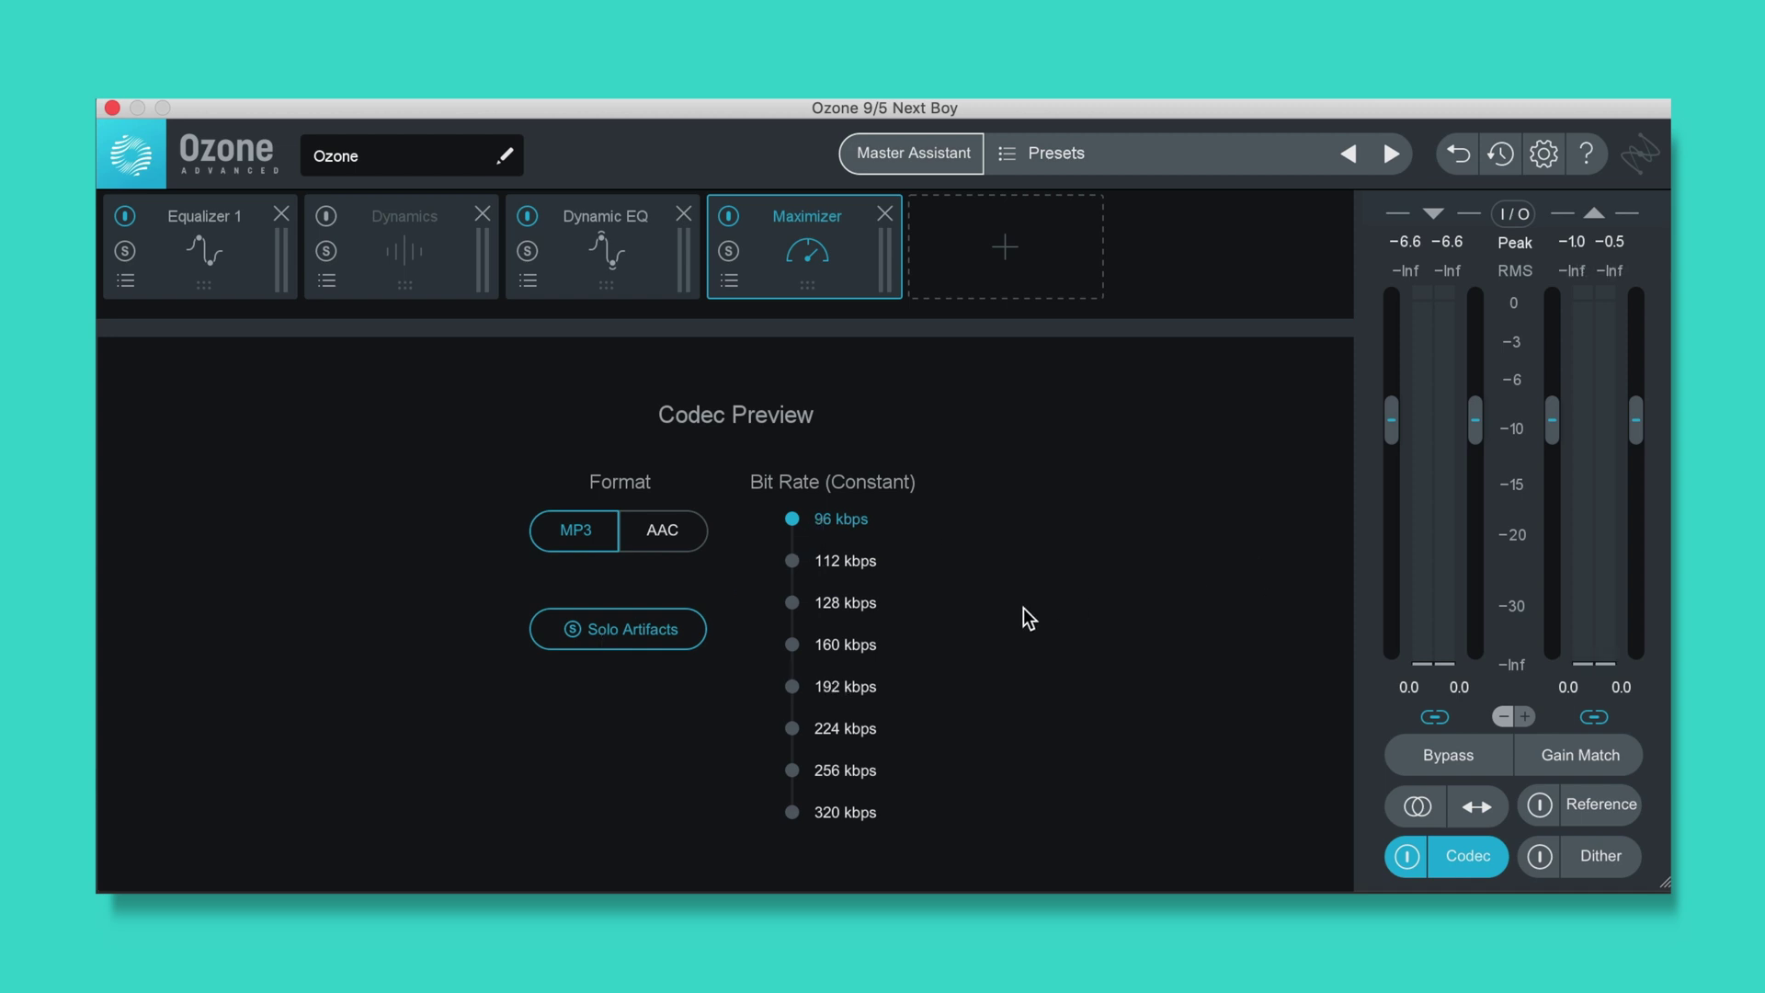
key(space)
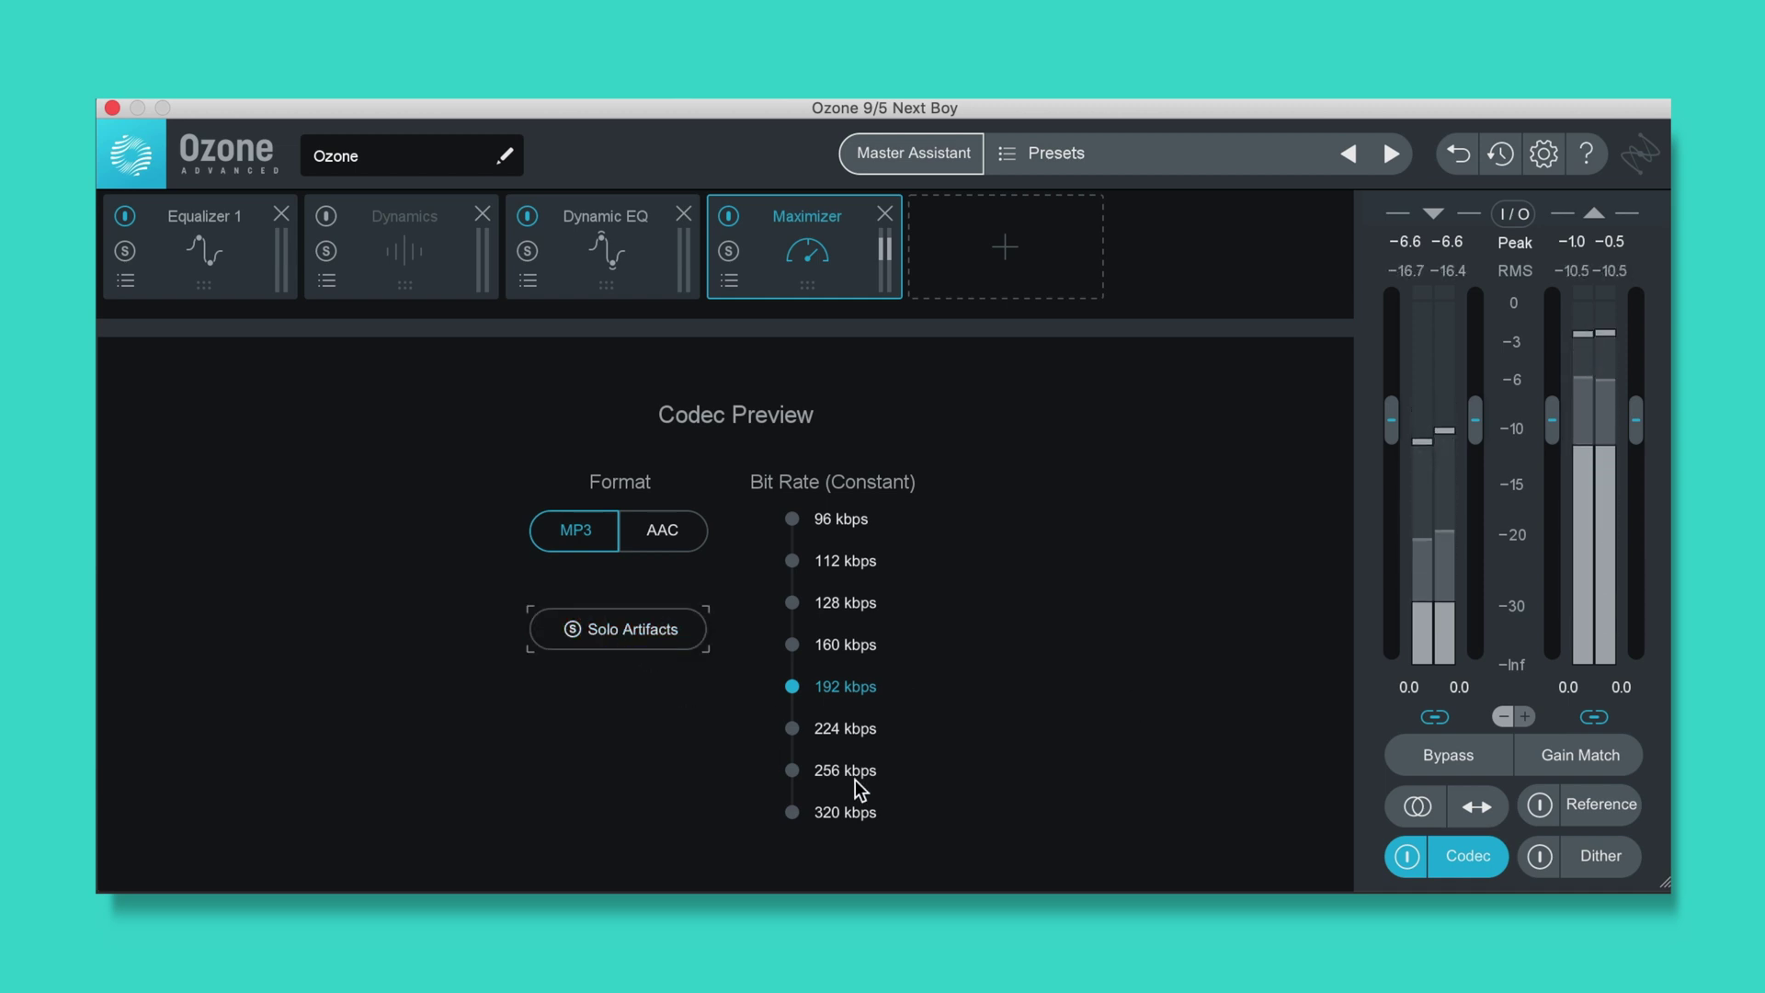
Turn off the codec preview and raise the Maximizer threshold to -6.6 dB
click(1407, 855)
click(1443, 855)
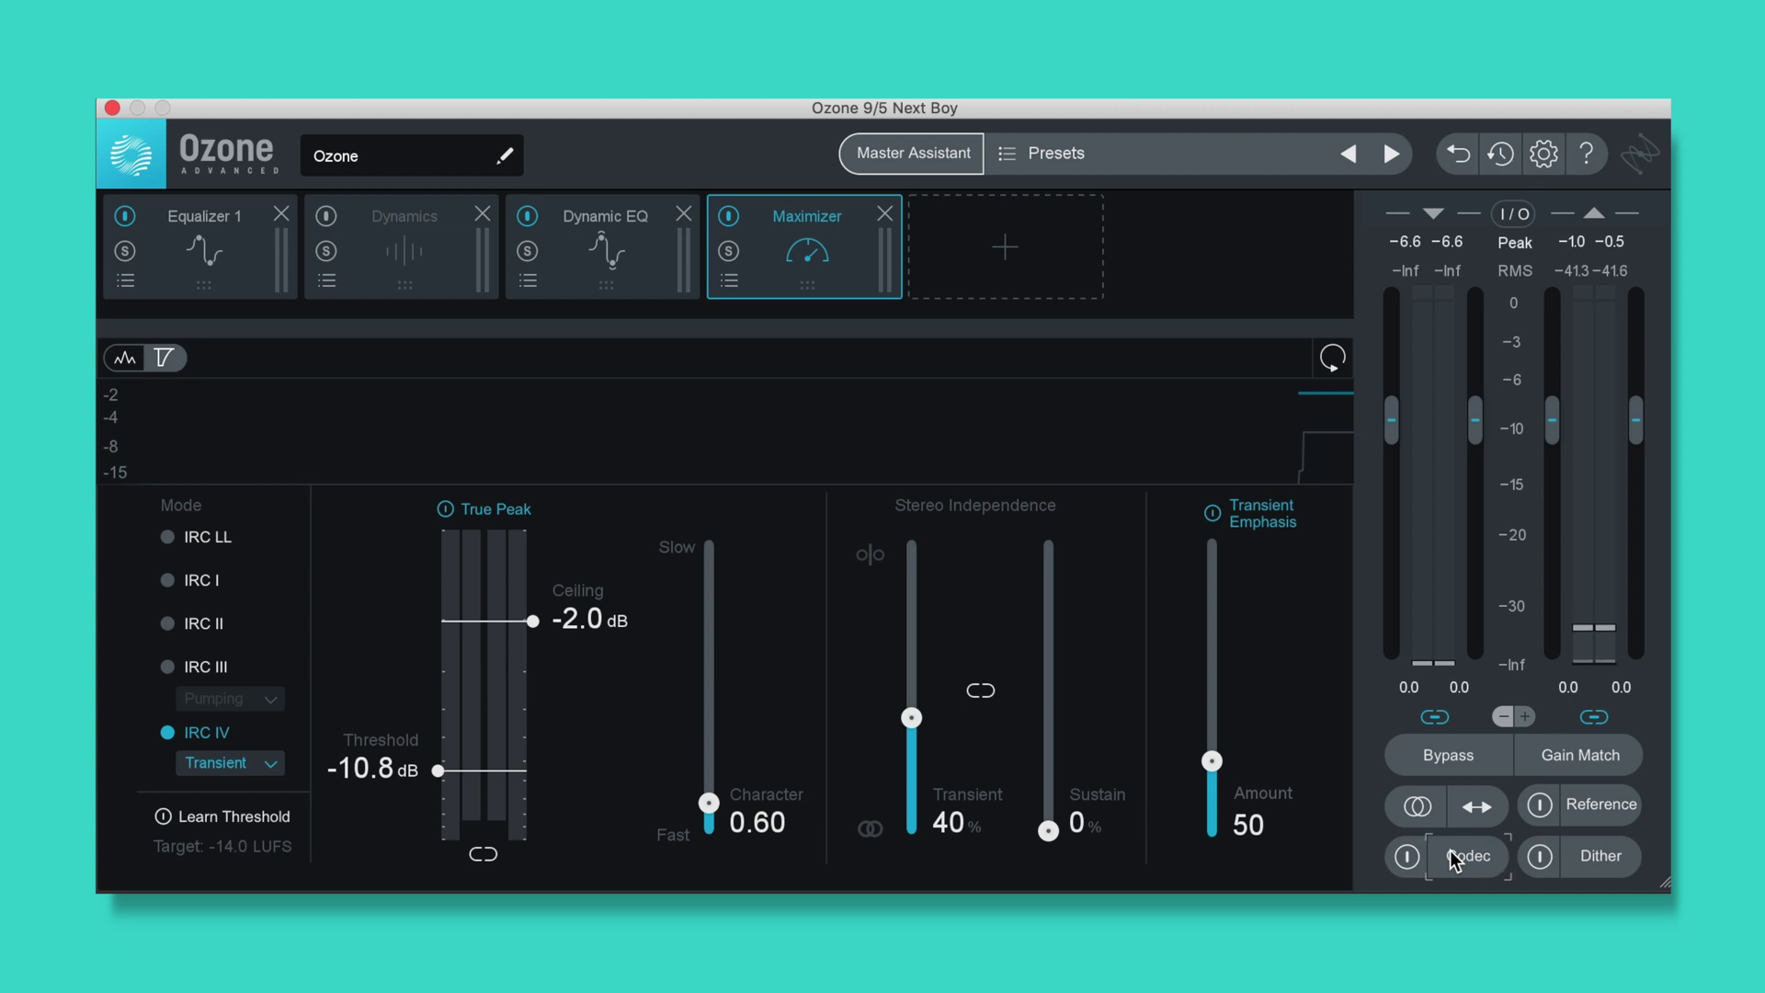
drag(364, 773, 370, 732)
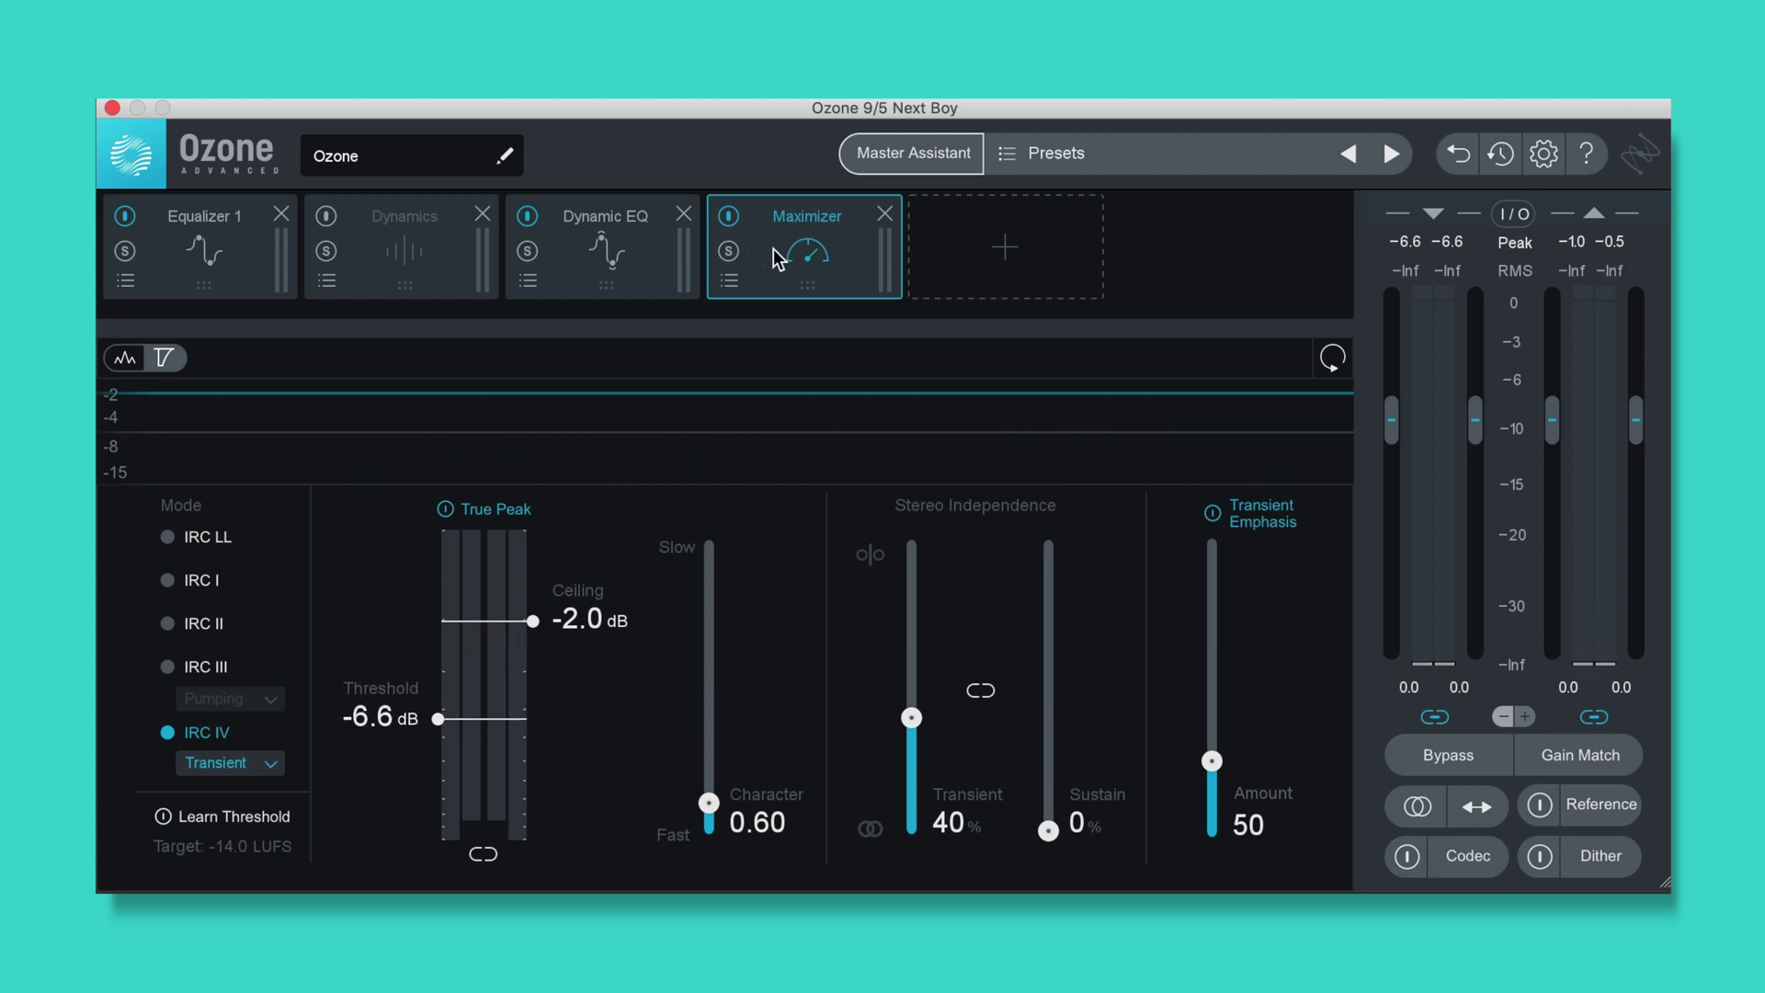
Preview the master as 192 kbps MP3 with artifacts soloed, briefly check the reference view, and return to the codec settings
click(1442, 855)
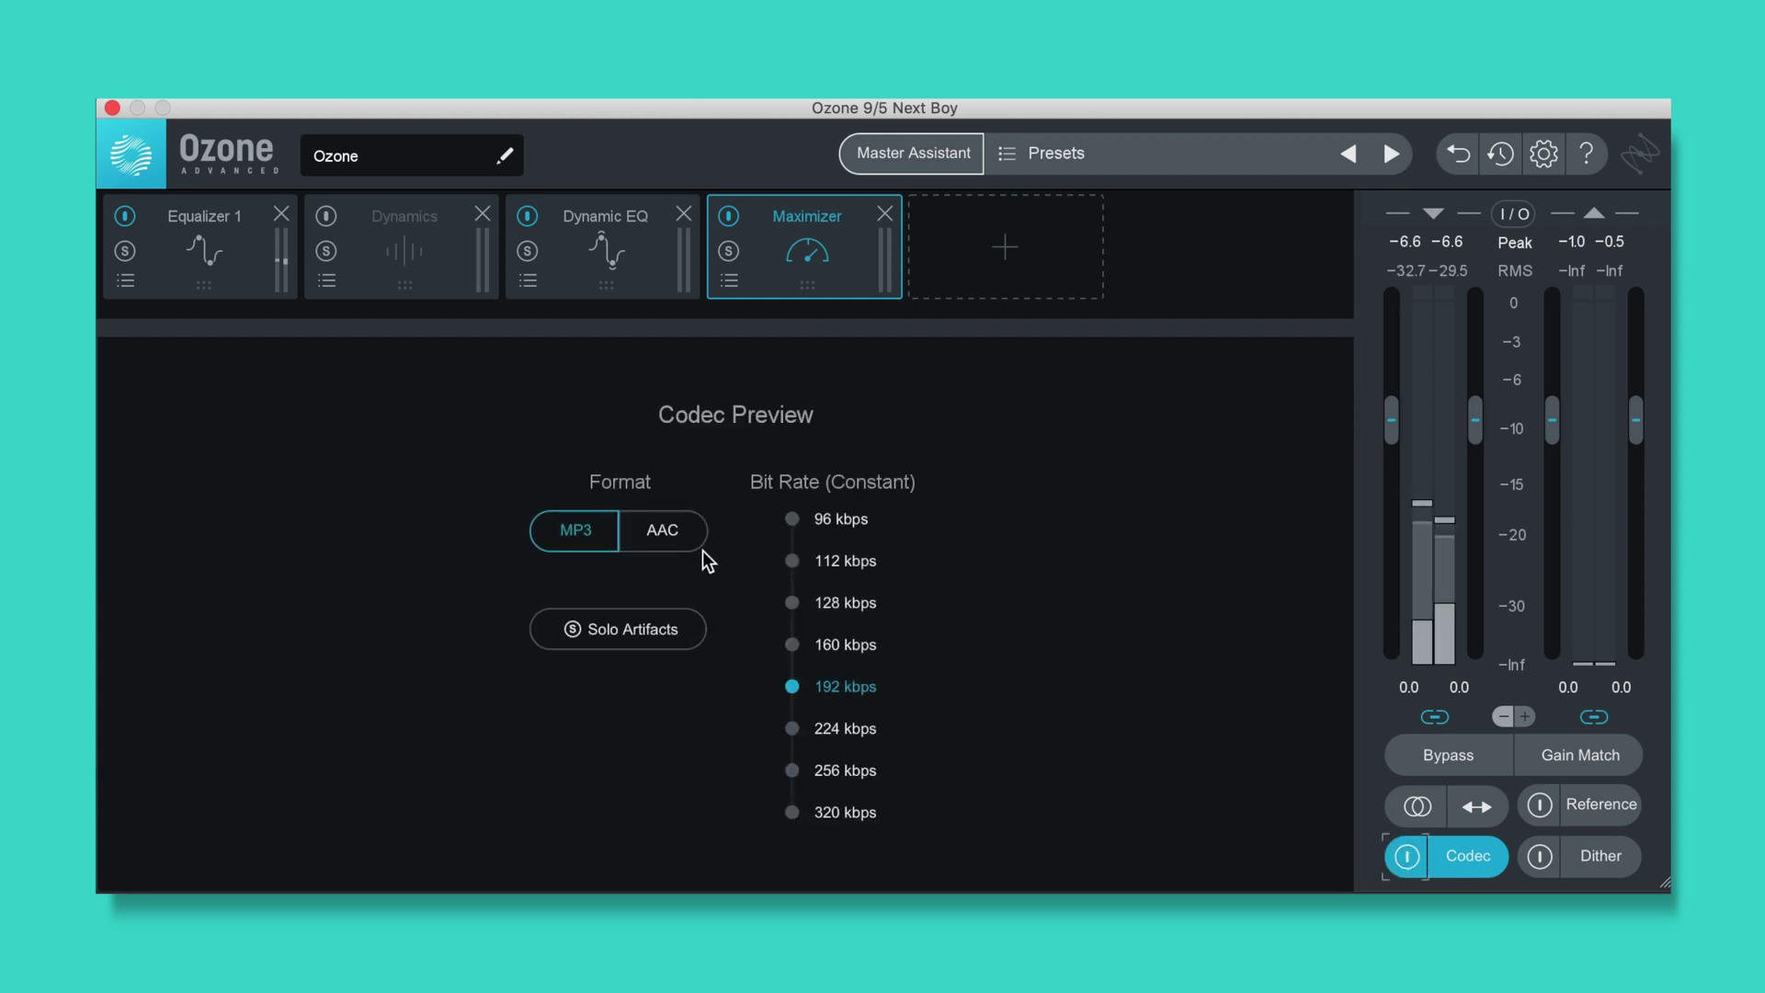
click(633, 636)
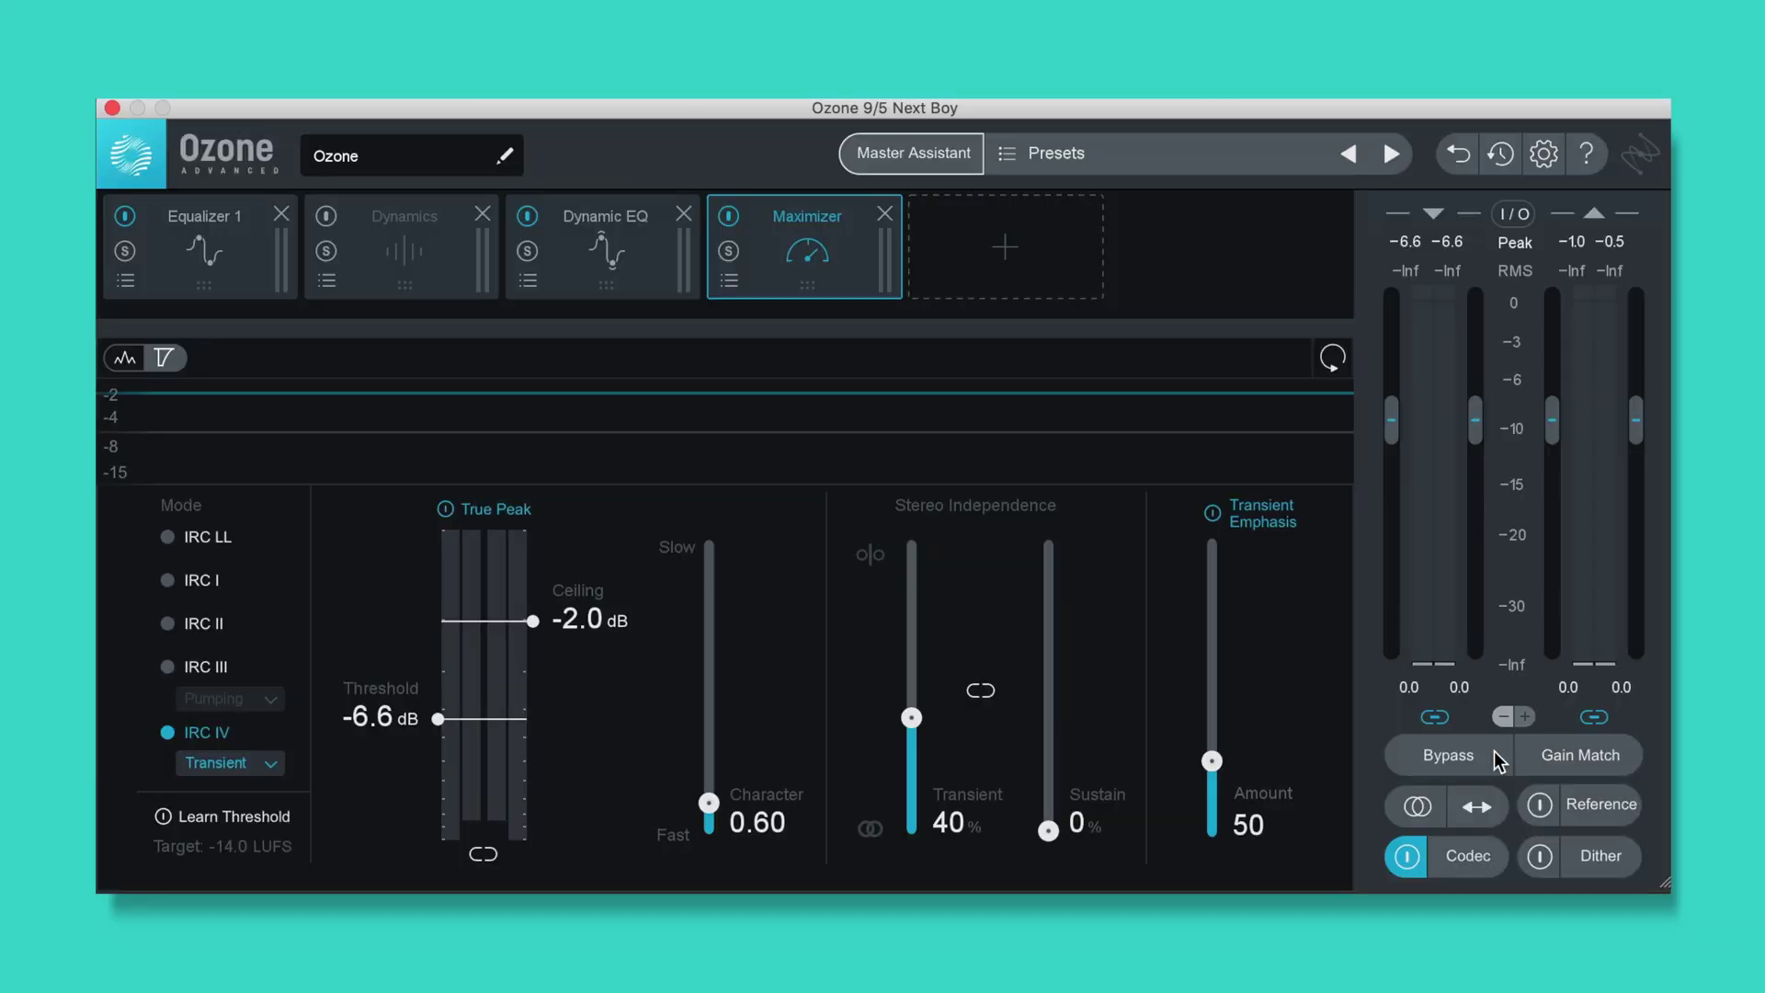
click(1587, 814)
click(1588, 814)
click(1469, 857)
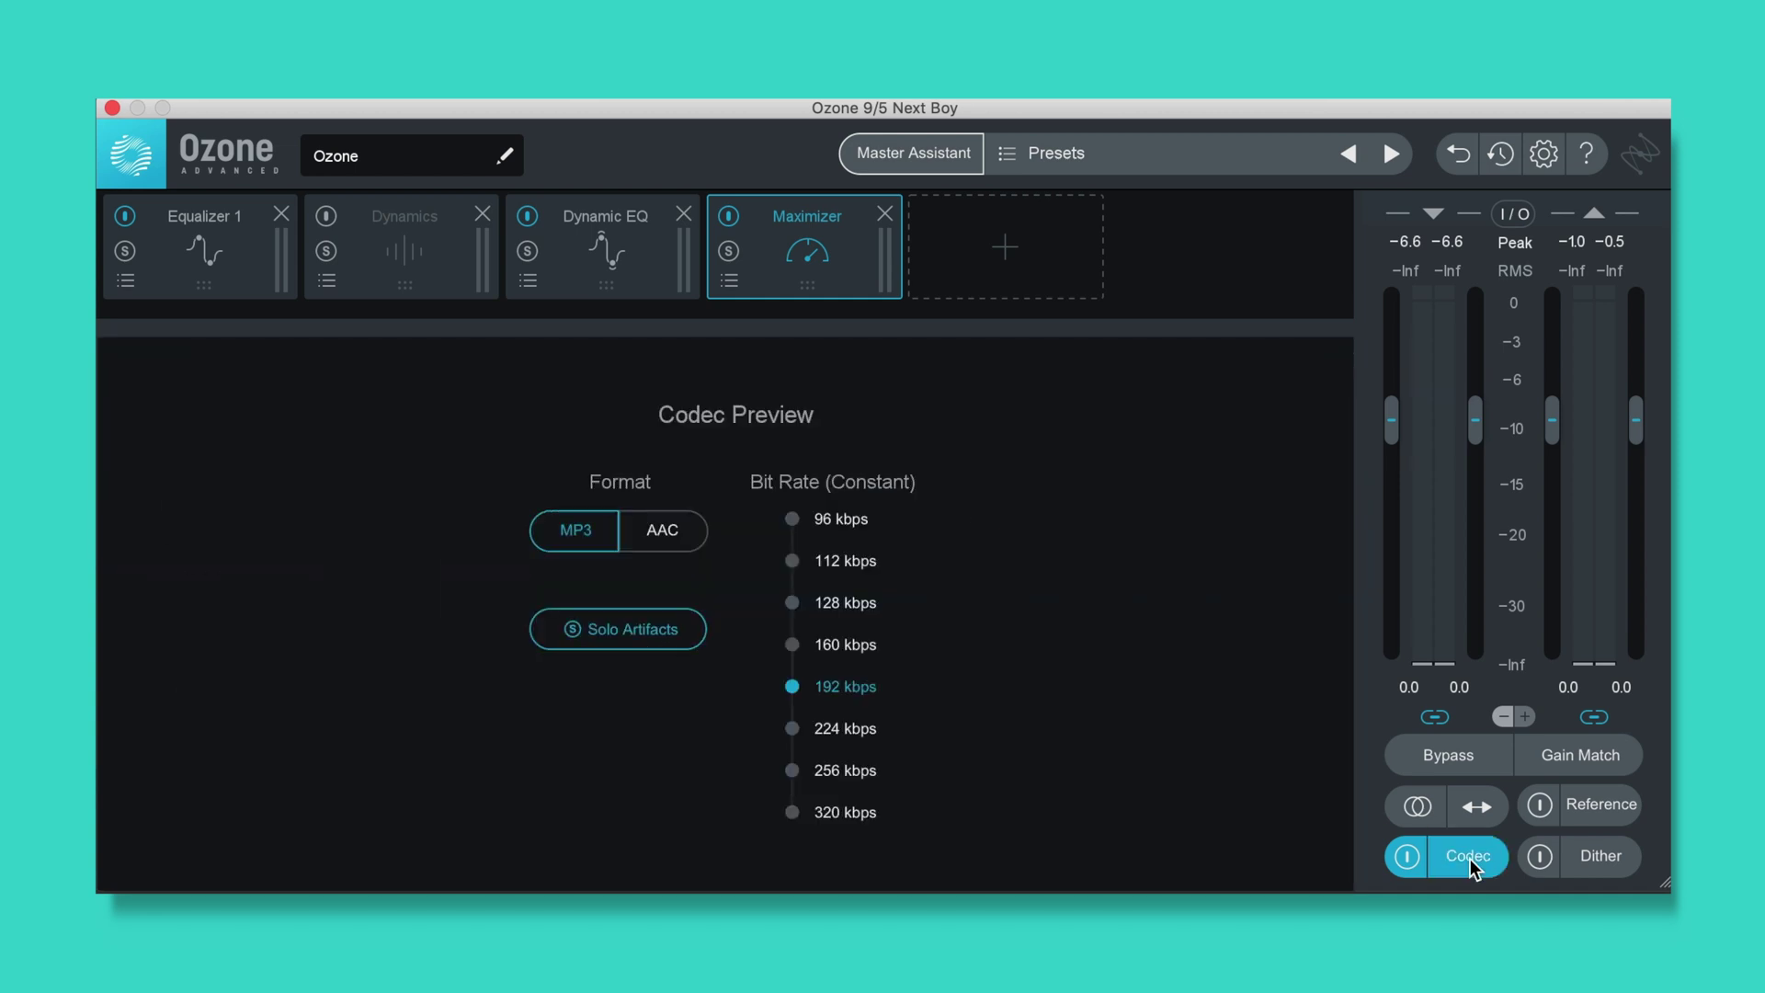